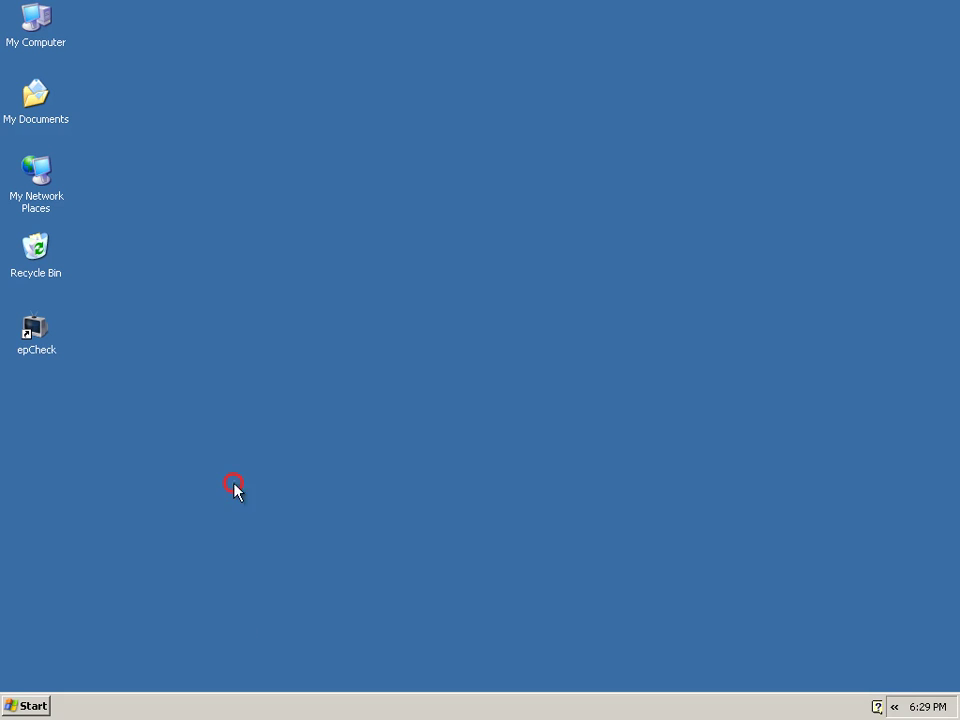
Launch epCheck from its desktop shortcut.
{"action": "left_click", "coordinate": [38, 333]}
{"action": "key", "text": "Return"}
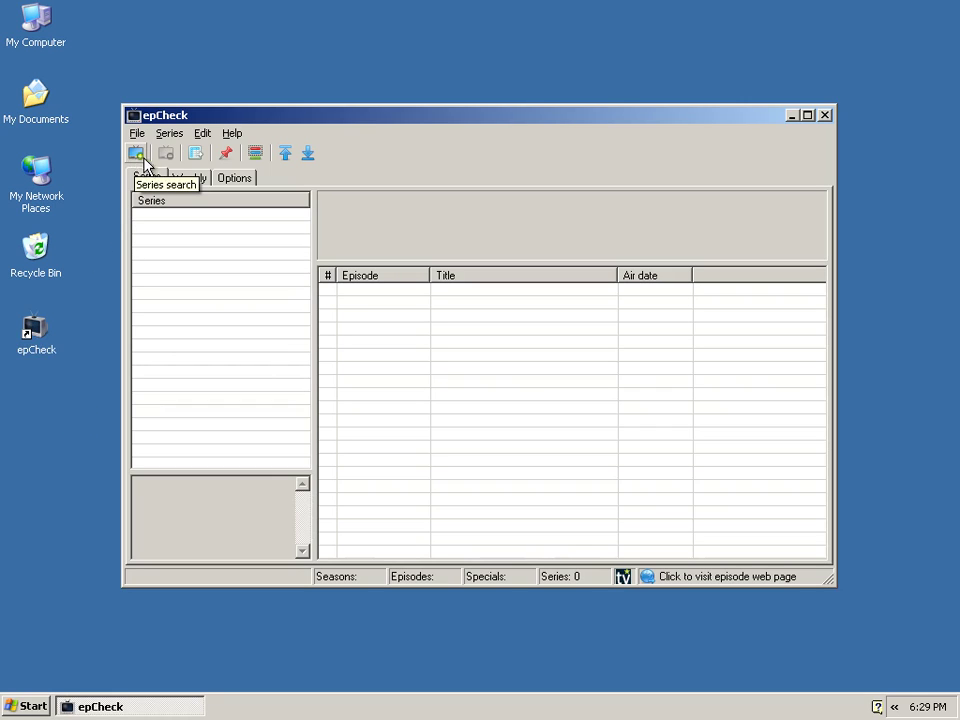
Search Options for 'sherlock' and select the 2010 Sherlock result.
{"action": "left_click", "coordinate": [232, 181]}
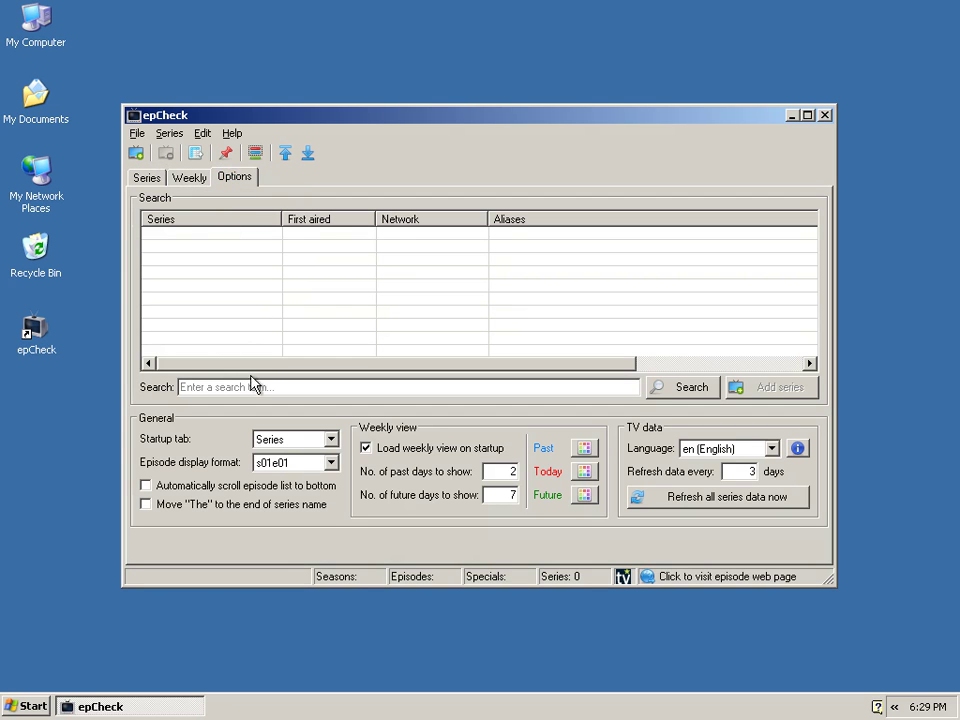
{"action": "left_click", "coordinate": [283, 388]}
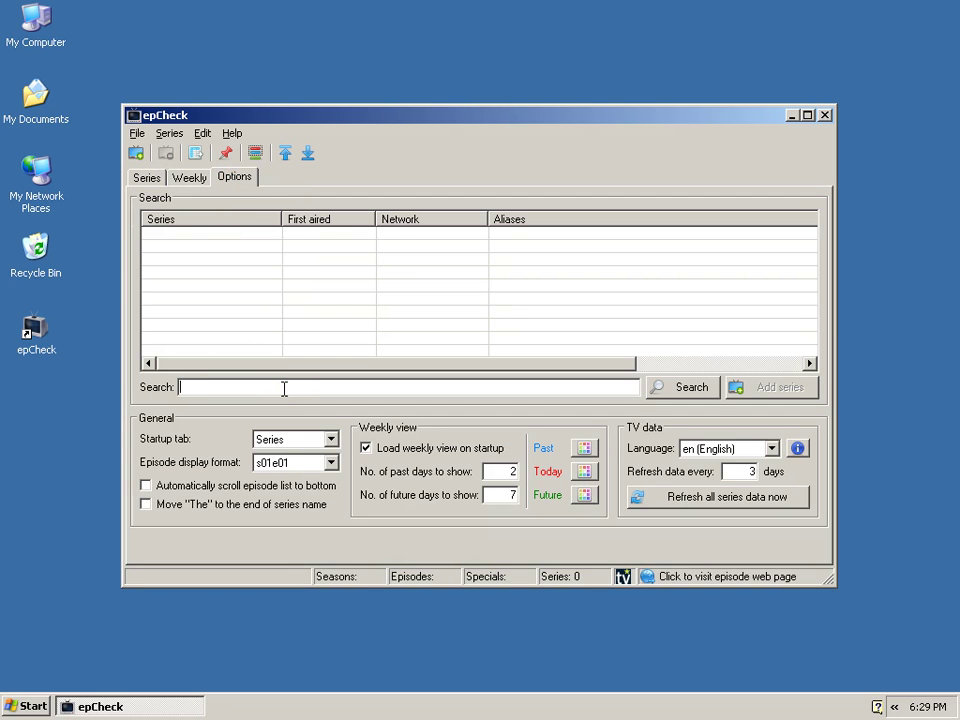
{"action": "type", "text": "sherlock"}
{"action": "key", "text": "Return"}
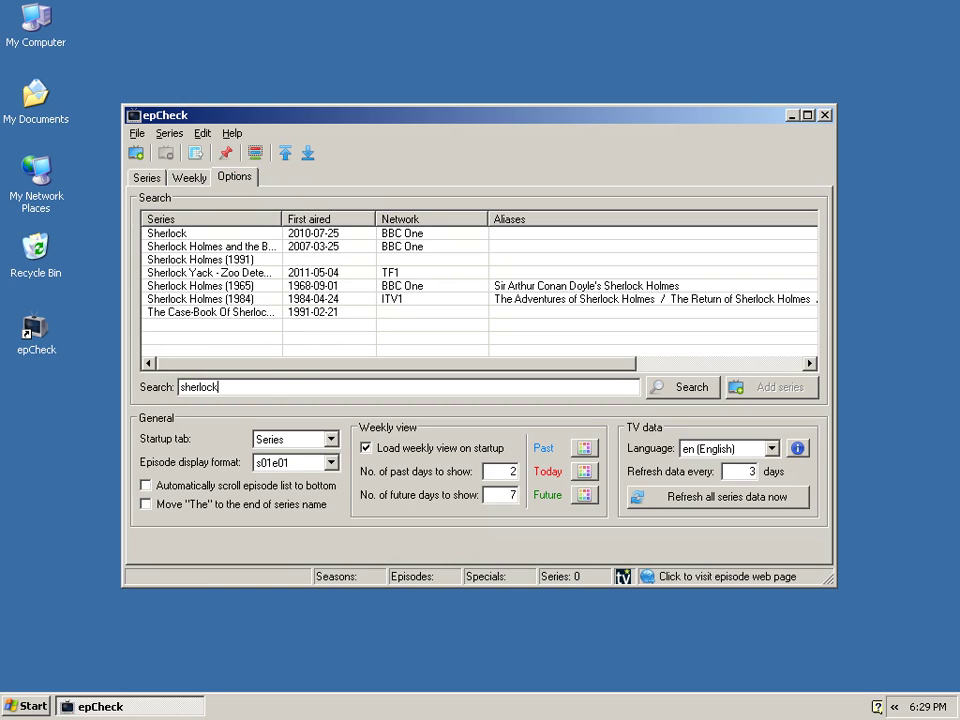
{"action": "left_click", "coordinate": [235, 234]}
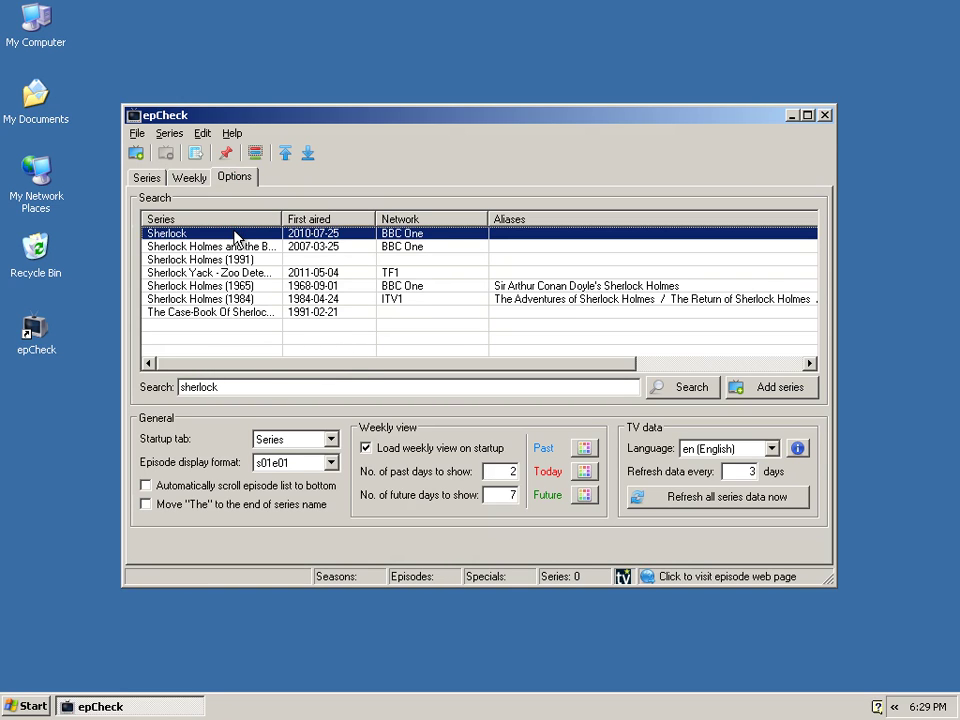
{"action": "right_click", "coordinate": [235, 236]}
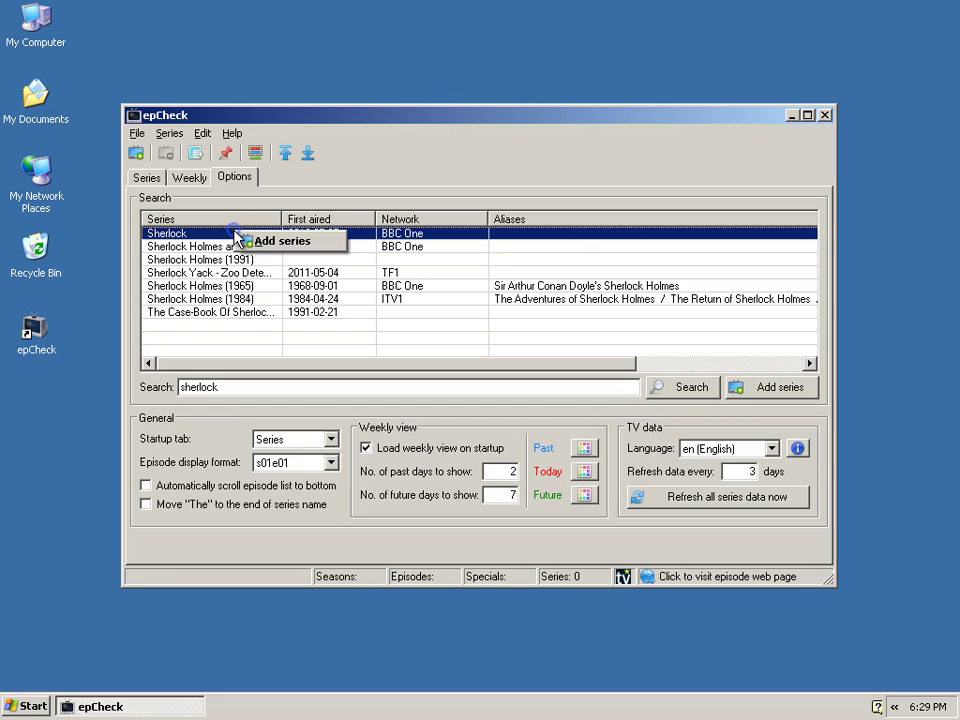
{"action": "left_click", "coordinate": [416, 161]}
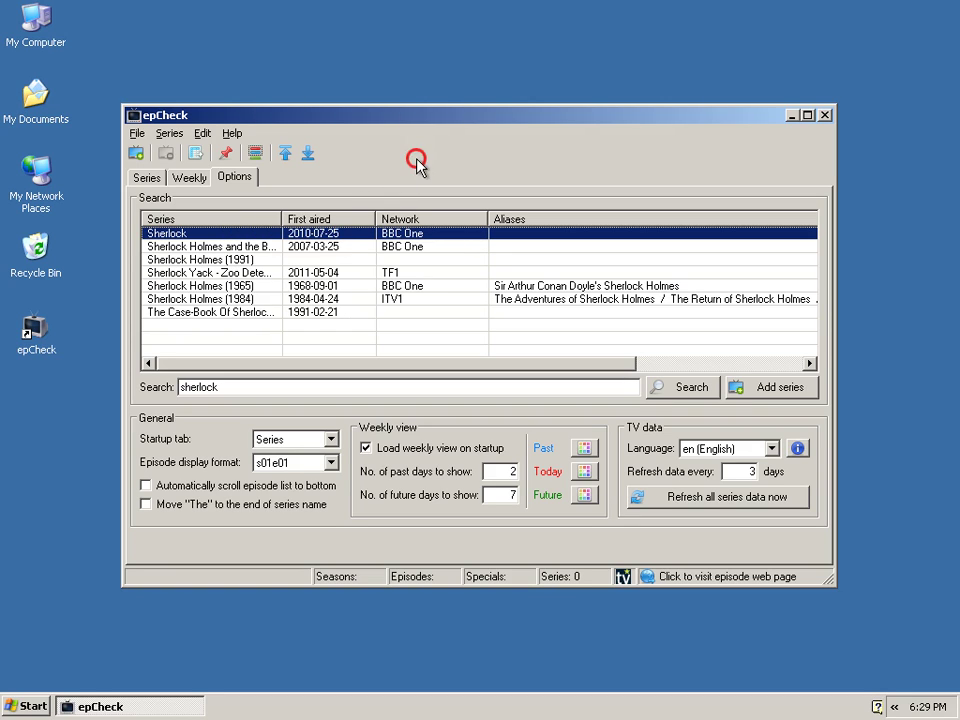
Add Sherlock to the tracked series, then search for 'elementary'.
{"action": "left_click", "coordinate": [782, 391]}
{"action": "left_click", "coordinate": [241, 386]}
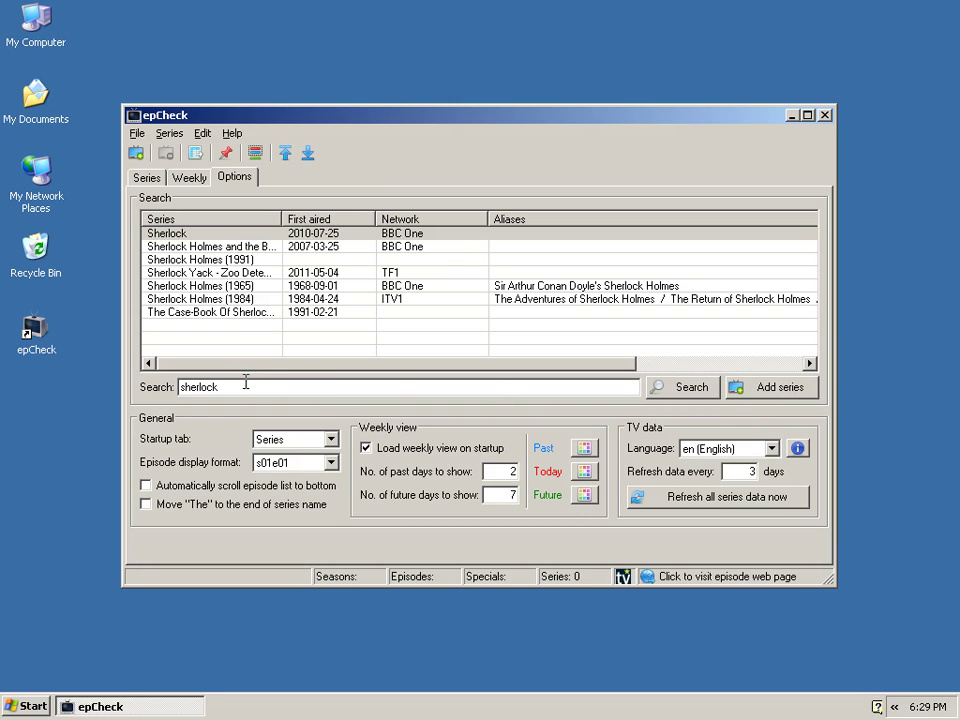
{"action": "key", "text": "Down"}
{"action": "key", "text": "Up"}
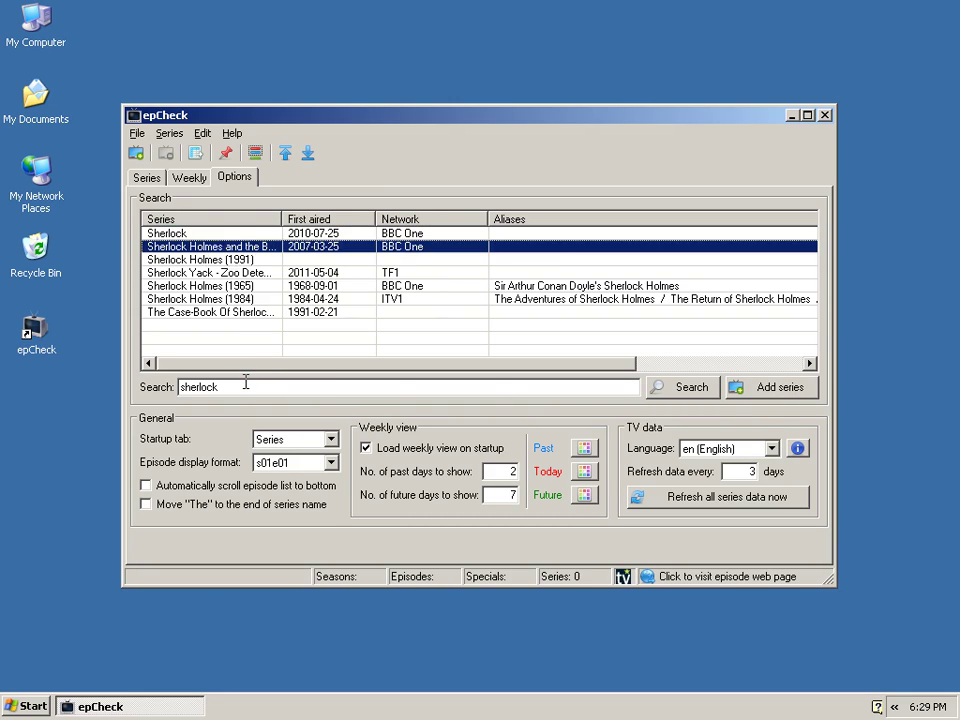
{"action": "key", "text": "Return"}
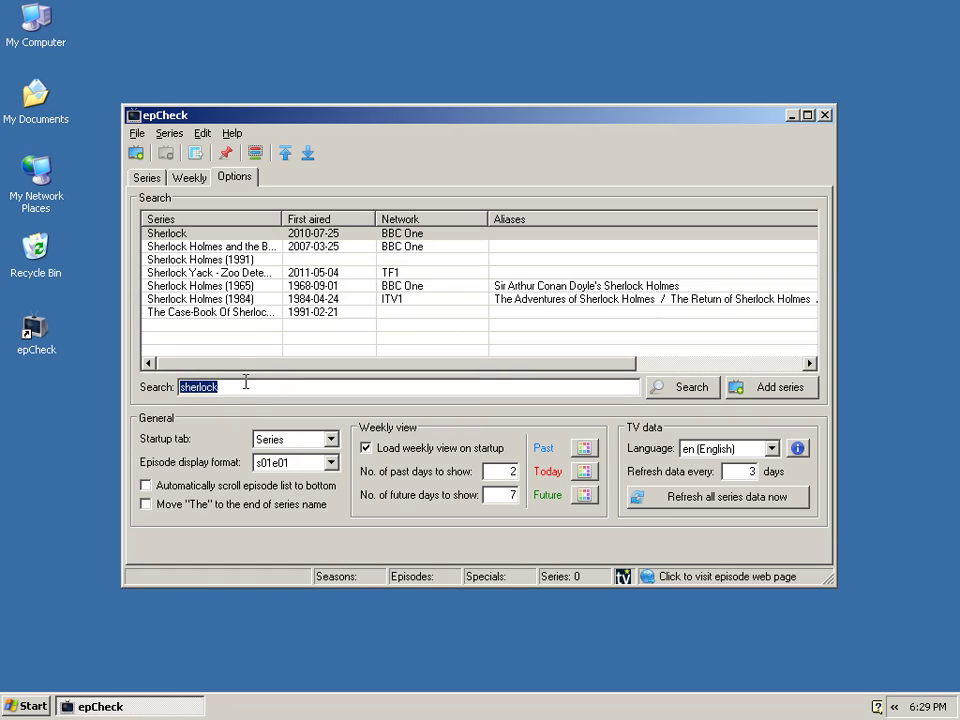
{"action": "type", "text": "elementary"}
{"action": "key", "text": "Return"}
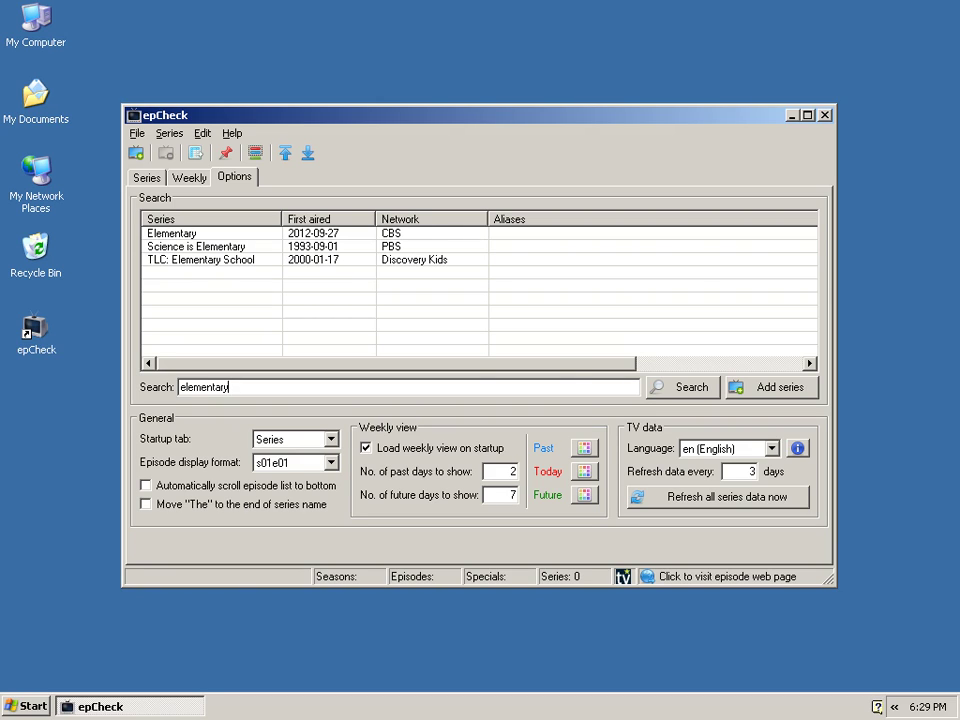
Add Elementary (CBS, 2012) and The Big Bang Theory to the tracked series.
{"action": "left_click", "coordinate": [172, 233]}
{"action": "key", "text": "Return"}
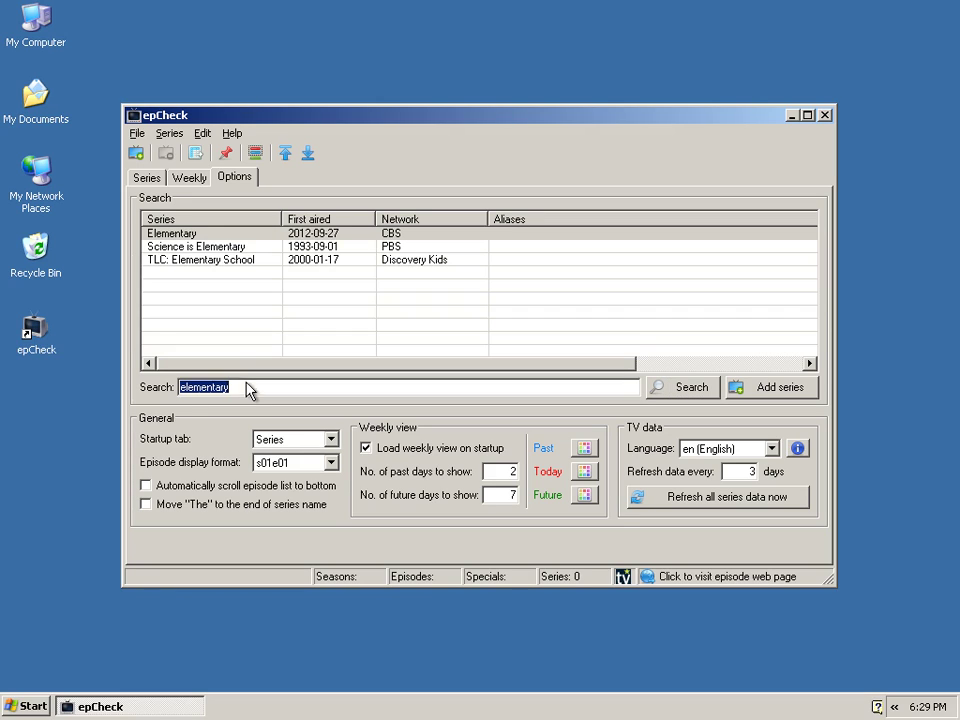
{"action": "type", "text": "biog"}
{"action": "key", "text": "BackSpace"}
{"action": "key", "text": "BackSpace"}
{"action": "type", "text": "g bang theory"}
{"action": "key", "text": "Return"}
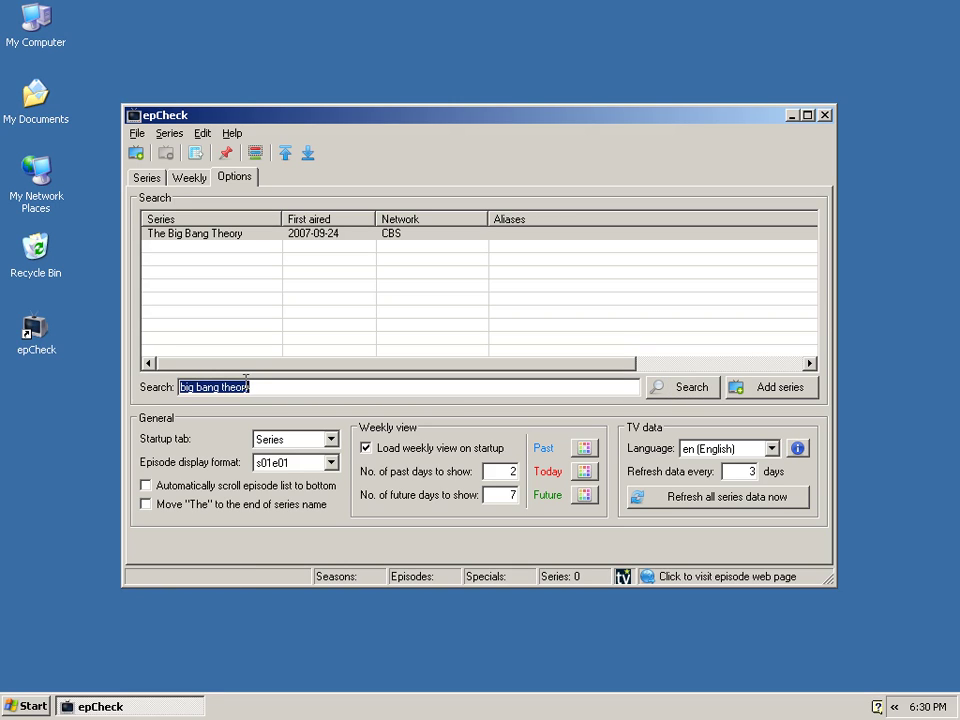
Search for and add Grimm and MythBusters to the tracked series.
{"action": "key", "text": "BackSpace"}
{"action": "type", "text": "grimm"}
{"action": "key", "text": "Return"}
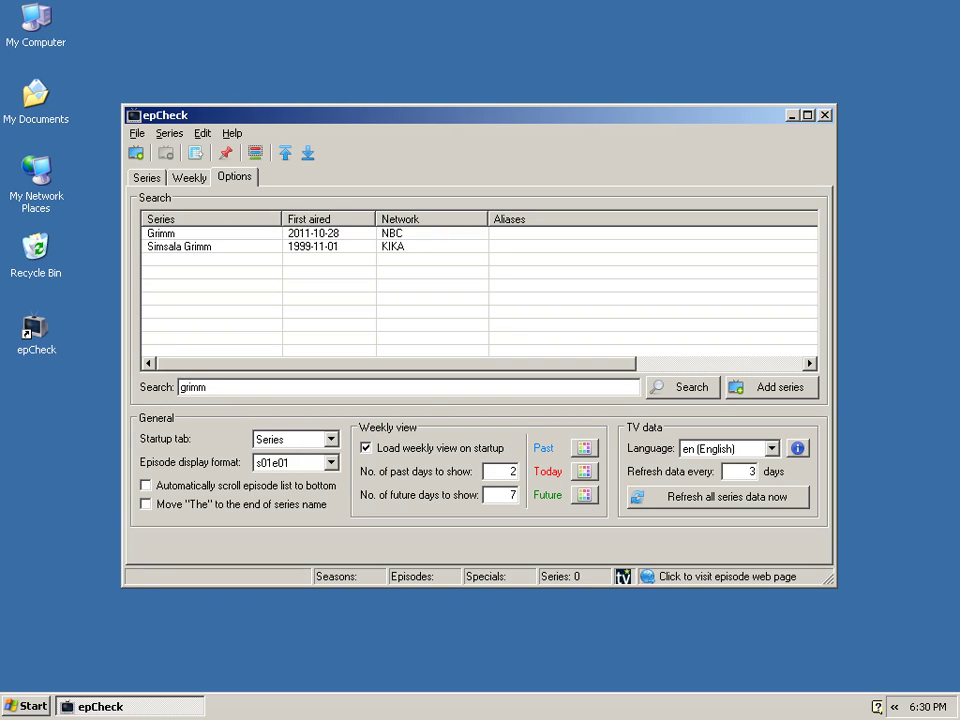
{"action": "key", "text": "Down"}
{"action": "key", "text": "Return"}
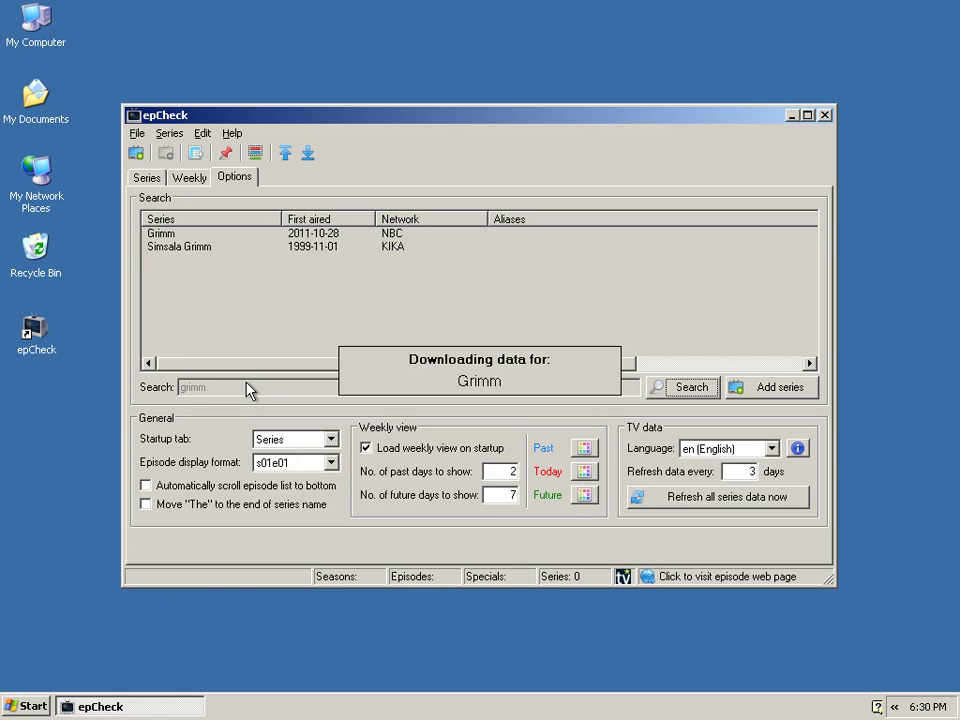
{"action": "type", "text": "mythbusters"}
{"action": "key", "text": "Return"}
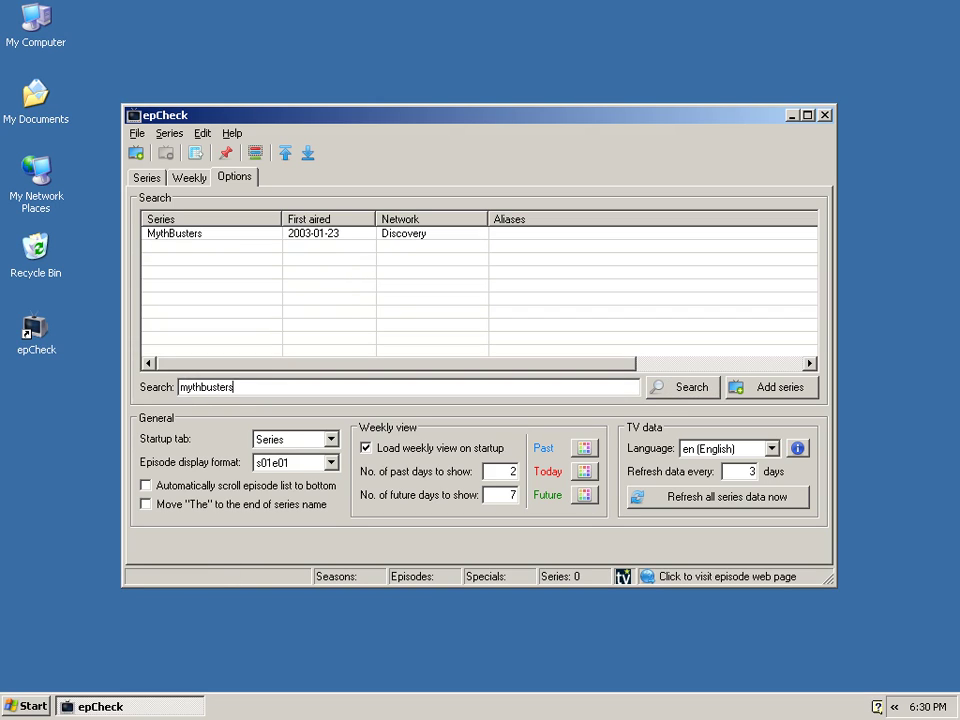
{"action": "key", "text": "Return"}
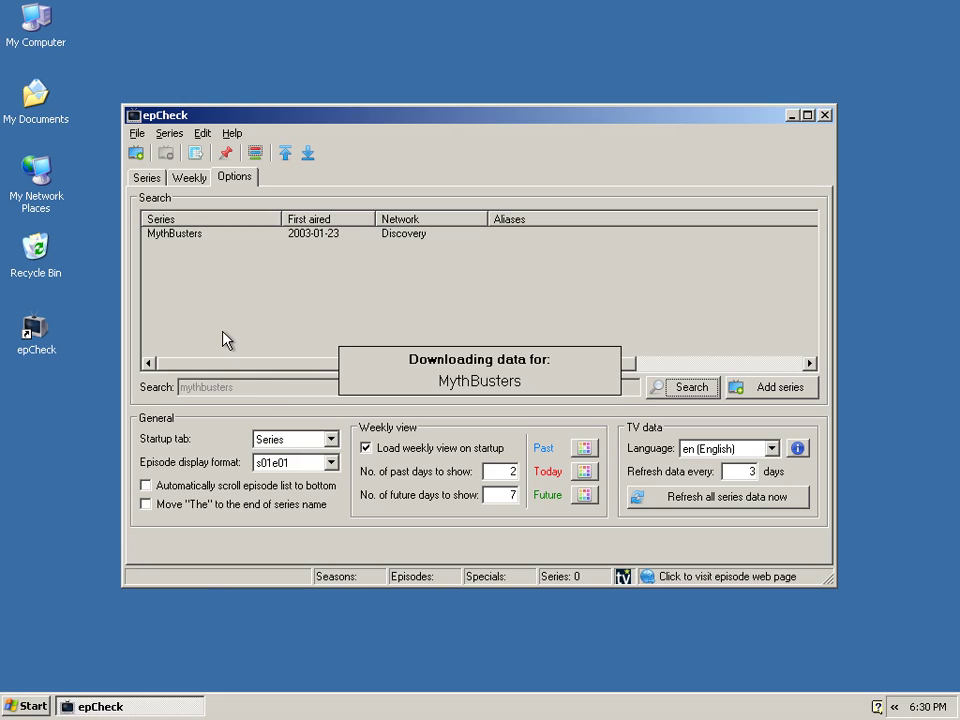
Show The Big Bang Theory in the Series list and enlarge the list and summary panels.
{"action": "left_click", "coordinate": [155, 178]}
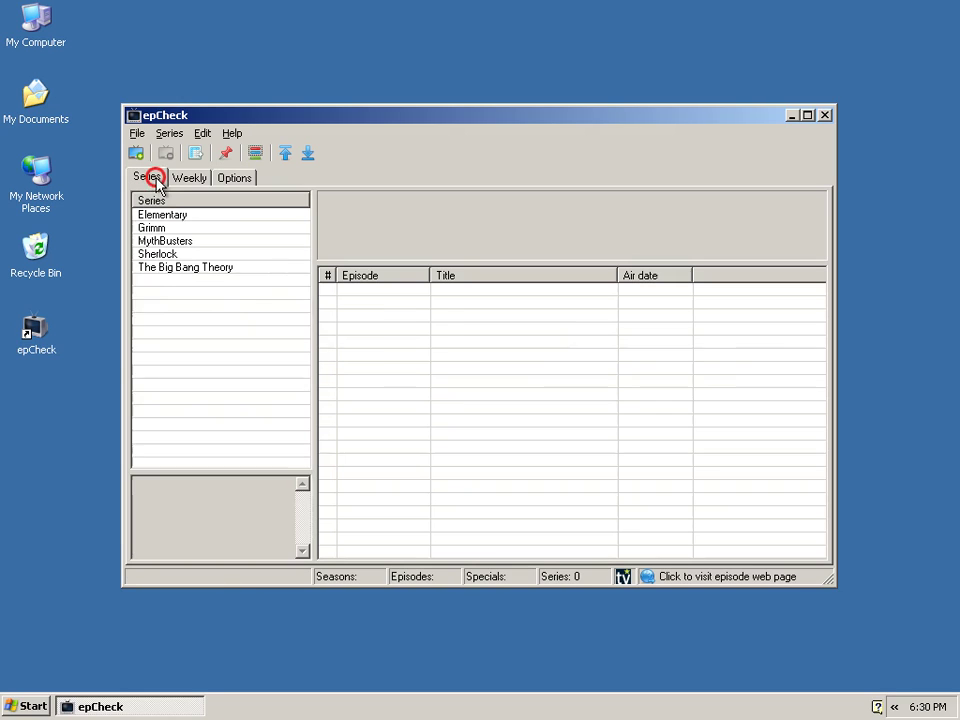
{"action": "left_click", "coordinate": [192, 269]}
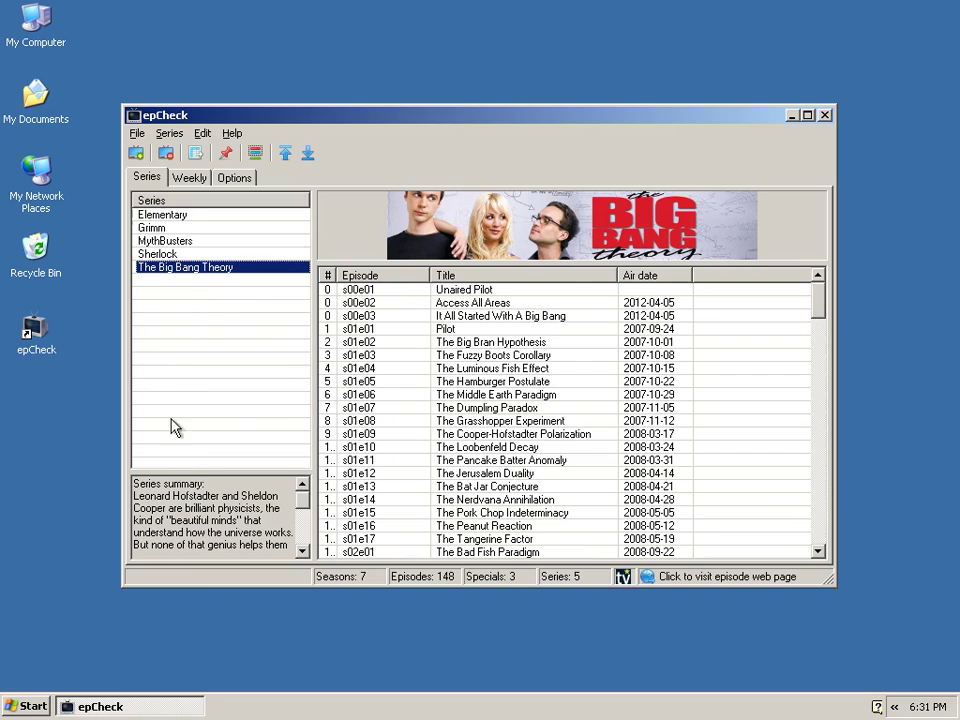
{"action": "left_click", "coordinate": [302, 504]}
{"action": "mouse_move", "coordinate": [302, 504]}
{"action": "left_mouse_down"}
{"action": "mouse_move", "coordinate": [300, 540]}
{"action": "mouse_move", "coordinate": [300, 488]}
{"action": "left_mouse_up"}
{"action": "left_click_drag", "start_coordinate": [313, 416], "coordinate": [358, 416]}
{"action": "left_click_drag", "start_coordinate": [276, 474], "coordinate": [283, 449]}
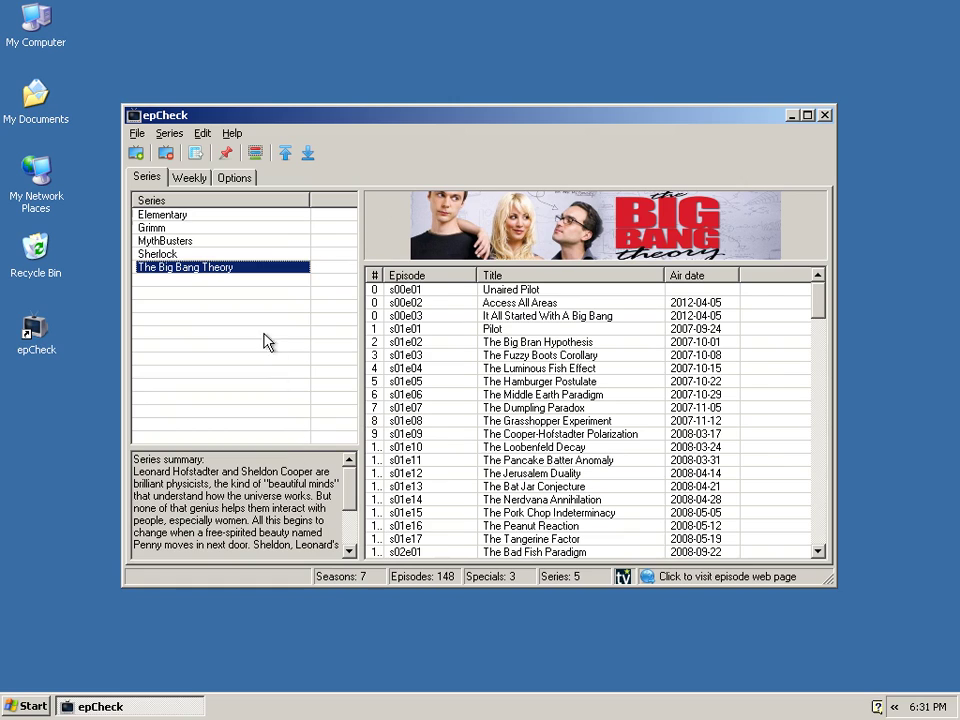
Browse the other tracked series, then cycle through The Big Bang Theory's banner images.
{"action": "left_click", "coordinate": [232, 256]}
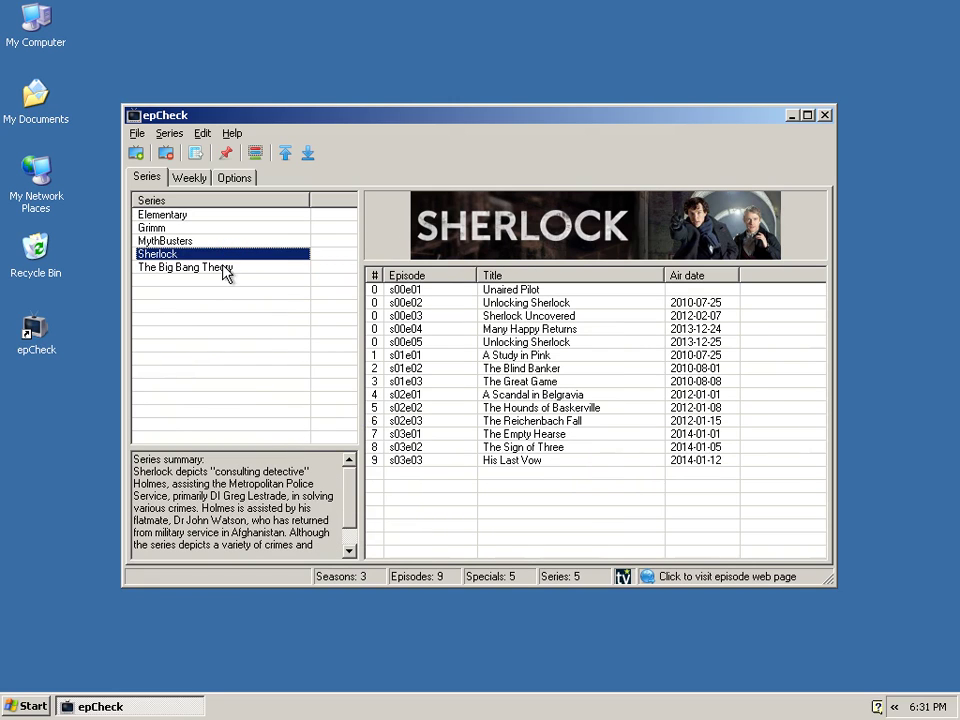
{"action": "left_click", "coordinate": [221, 242]}
{"action": "left_click", "coordinate": [224, 228]}
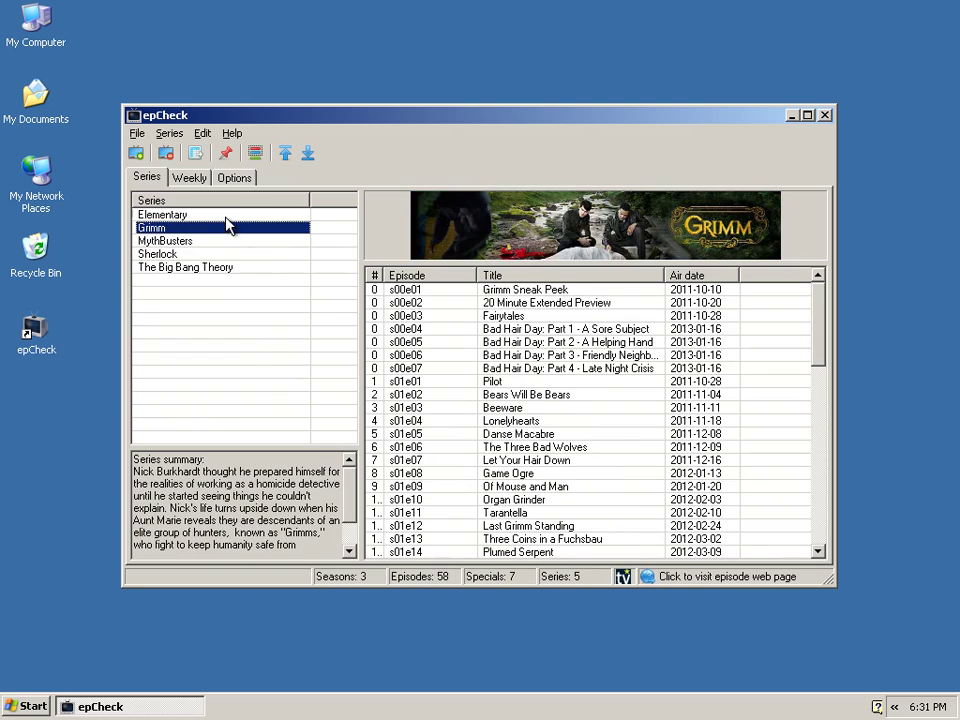
{"action": "left_click", "coordinate": [225, 215]}
{"action": "left_click", "coordinate": [238, 241]}
{"action": "left_click", "coordinate": [236, 267]}
{"action": "left_click", "coordinate": [420, 212]}
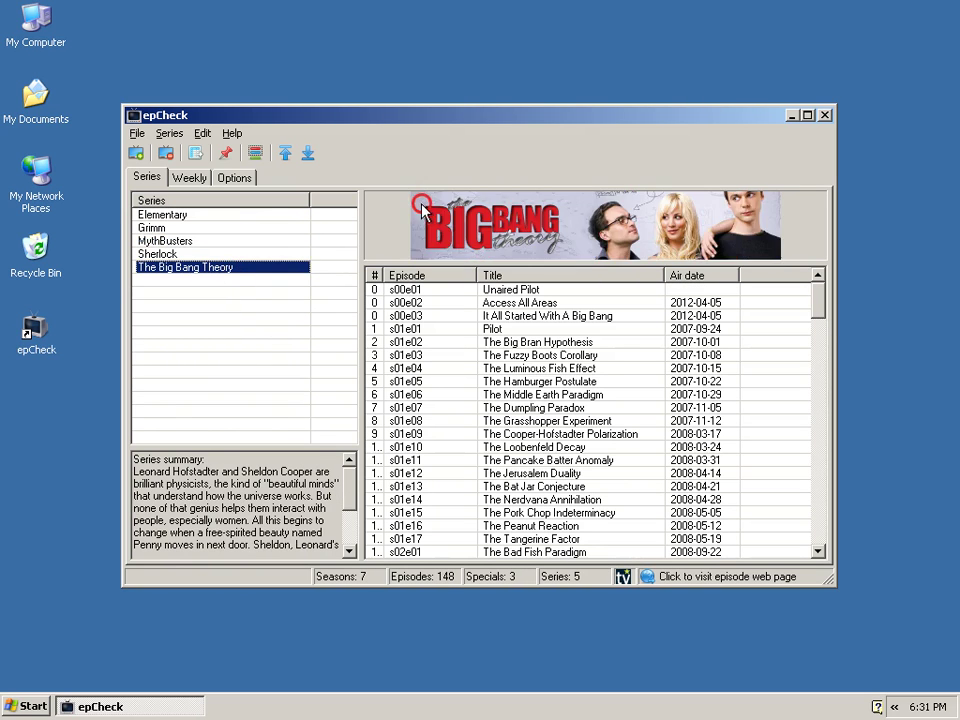
{"action": "left_click", "coordinate": [412, 212]}
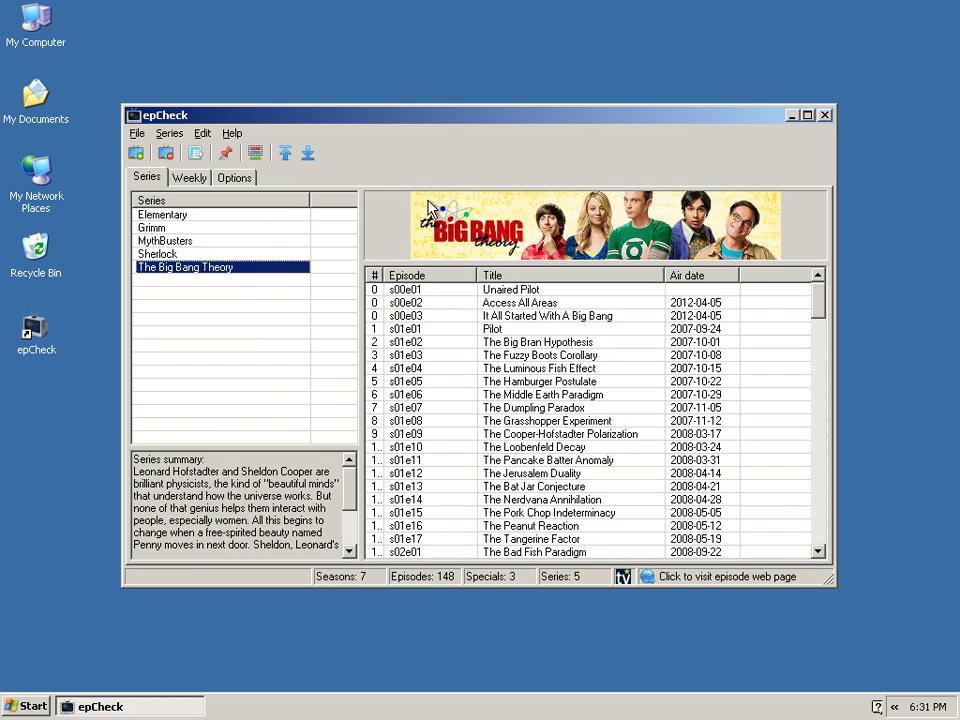
{"action": "left_click", "coordinate": [412, 214]}
{"action": "left_click", "coordinate": [405, 216]}
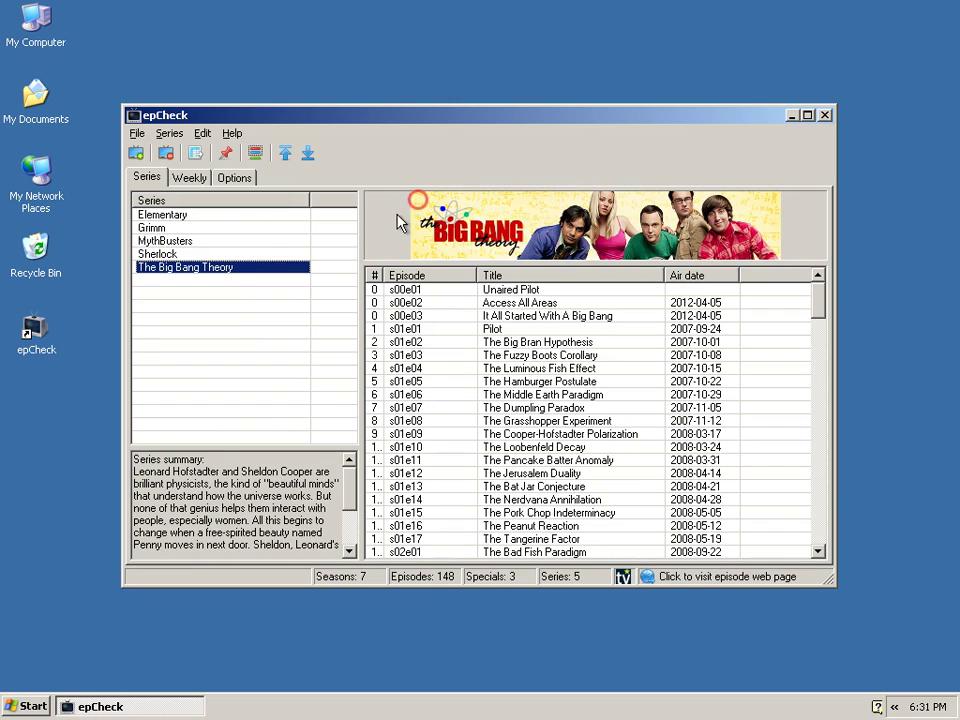
{"action": "left_click", "coordinate": [408, 223]}
{"action": "left_click", "coordinate": [432, 226]}
{"action": "left_click", "coordinate": [437, 225]}
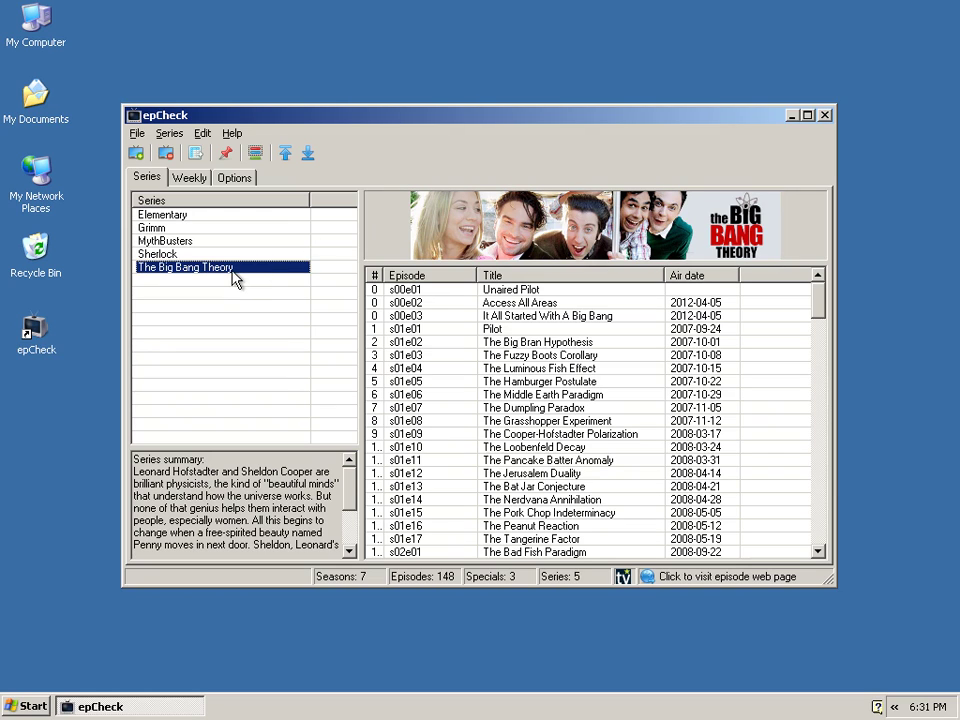
Reselect The Big Bang Theory and auto-size the # column to show full episode numbers.
{"action": "left_click", "coordinate": [205, 254]}
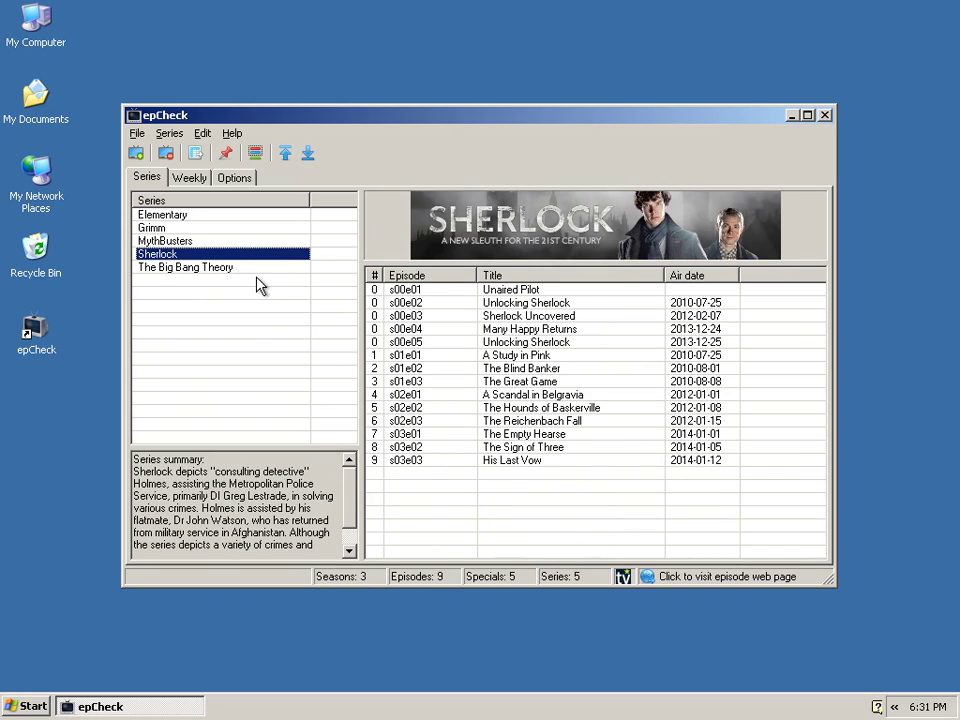
{"action": "left_click", "coordinate": [225, 266]}
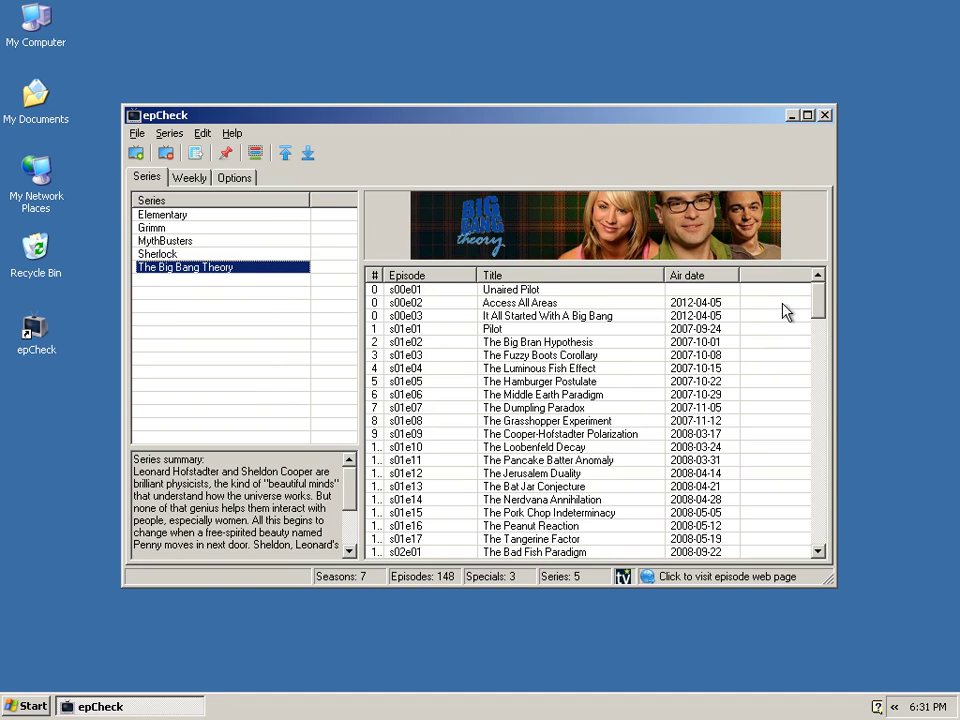
{"action": "mouse_move", "coordinate": [815, 294]}
{"action": "left_mouse_down"}
{"action": "mouse_move", "coordinate": [823, 522]}
{"action": "mouse_move", "coordinate": [810, 294]}
{"action": "left_mouse_up"}
{"action": "double_click", "coordinate": [378, 275]}
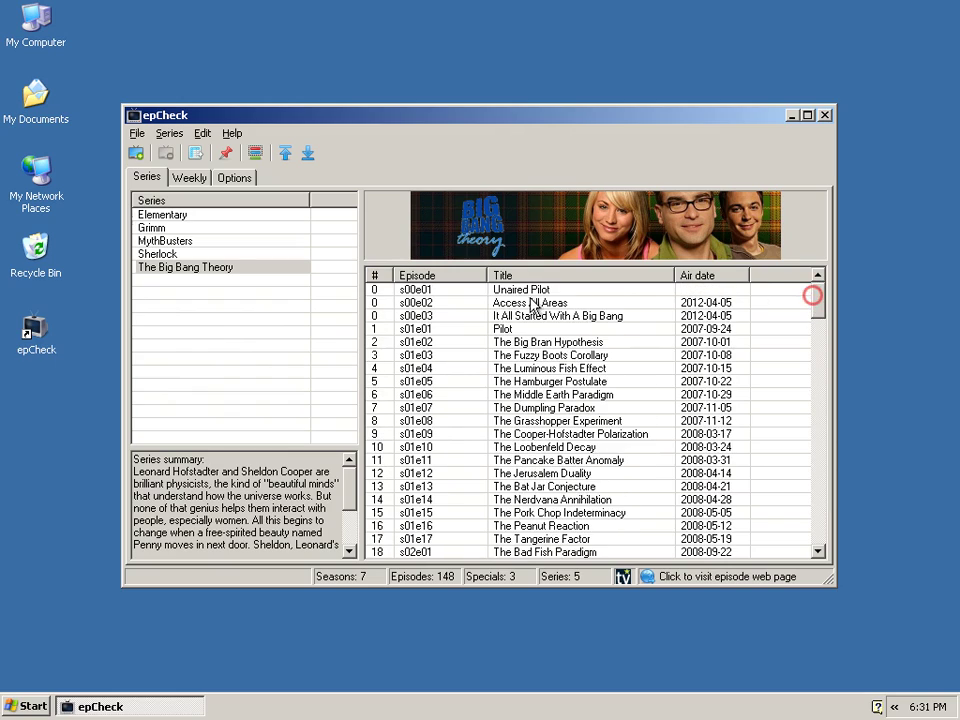
Group The Big Bang Theory's episodes by season and select s01e05, The Hamburger Postulate.
{"action": "left_click", "coordinate": [254, 155]}
{"action": "mouse_move", "coordinate": [815, 294]}
{"action": "left_mouse_down"}
{"action": "mouse_move", "coordinate": [819, 540]}
{"action": "mouse_move", "coordinate": [817, 296]}
{"action": "left_mouse_up"}
{"action": "left_click", "coordinate": [514, 373]}
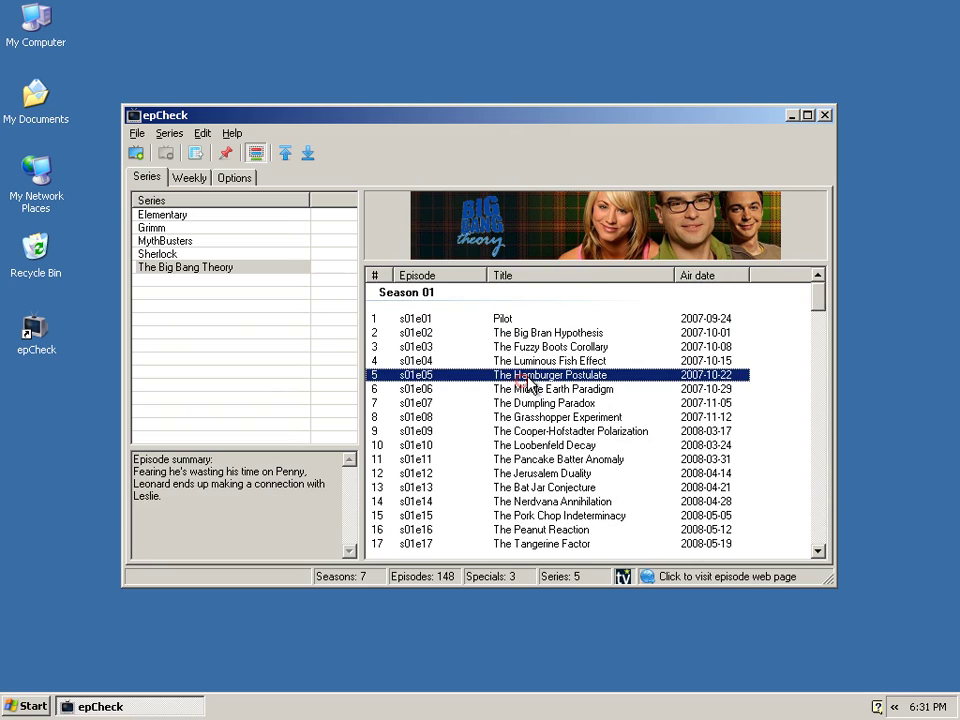
View the Web search actions for episode s01e05 and for The Big Bang Theory series.
{"action": "right_click", "coordinate": [528, 377]}
{"action": "mouse_move", "coordinate": [528, 386]}
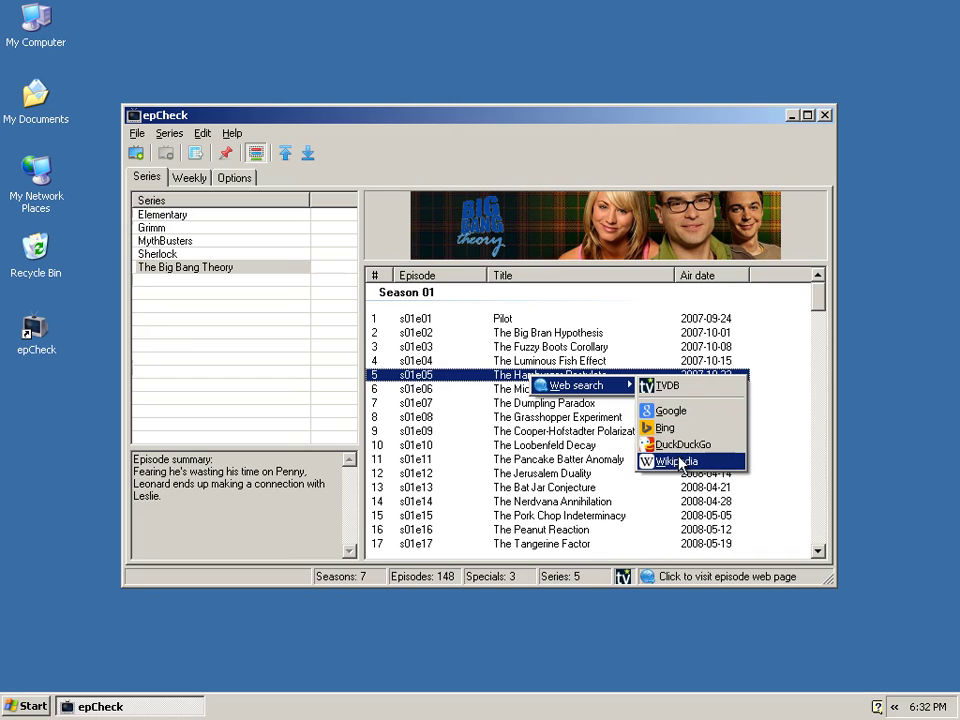
{"action": "right_click", "coordinate": [201, 267]}
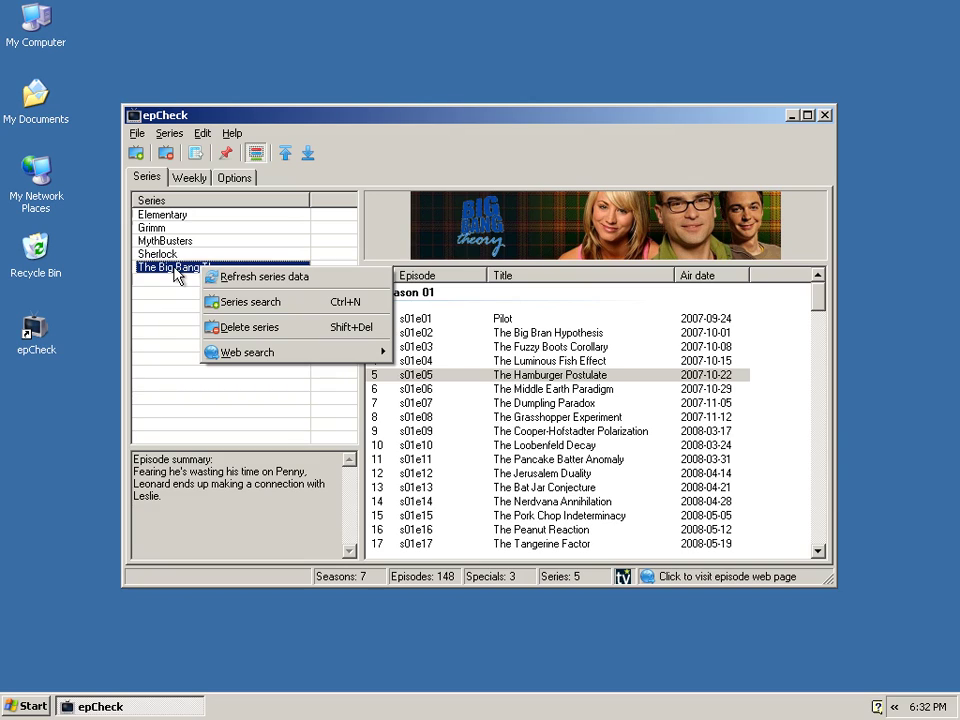
{"action": "mouse_move", "coordinate": [332, 354]}
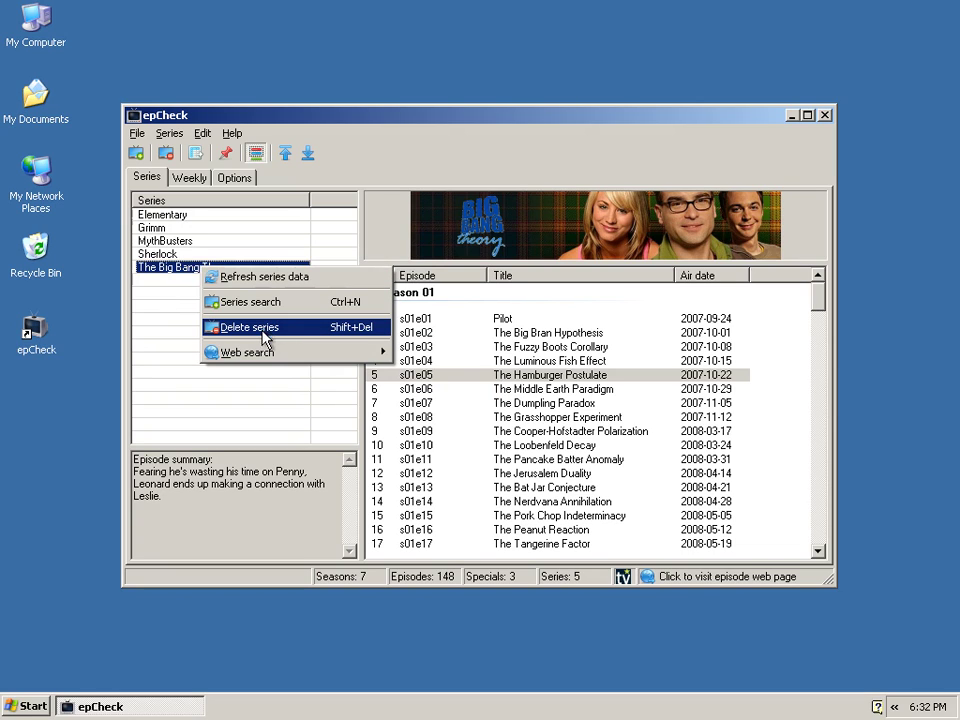
Read season 01 summaries from s01e03 through The Jerusalem Duality (s01e12).
{"action": "left_click", "coordinate": [158, 306]}
{"action": "left_click", "coordinate": [412, 347]}
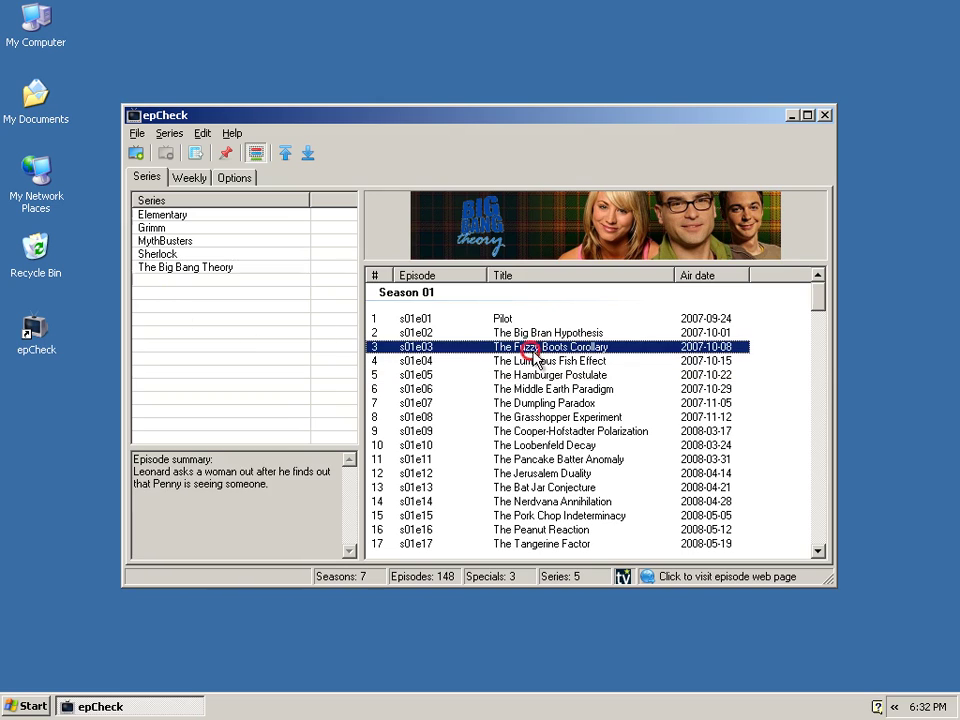
{"action": "left_click", "coordinate": [492, 416]}
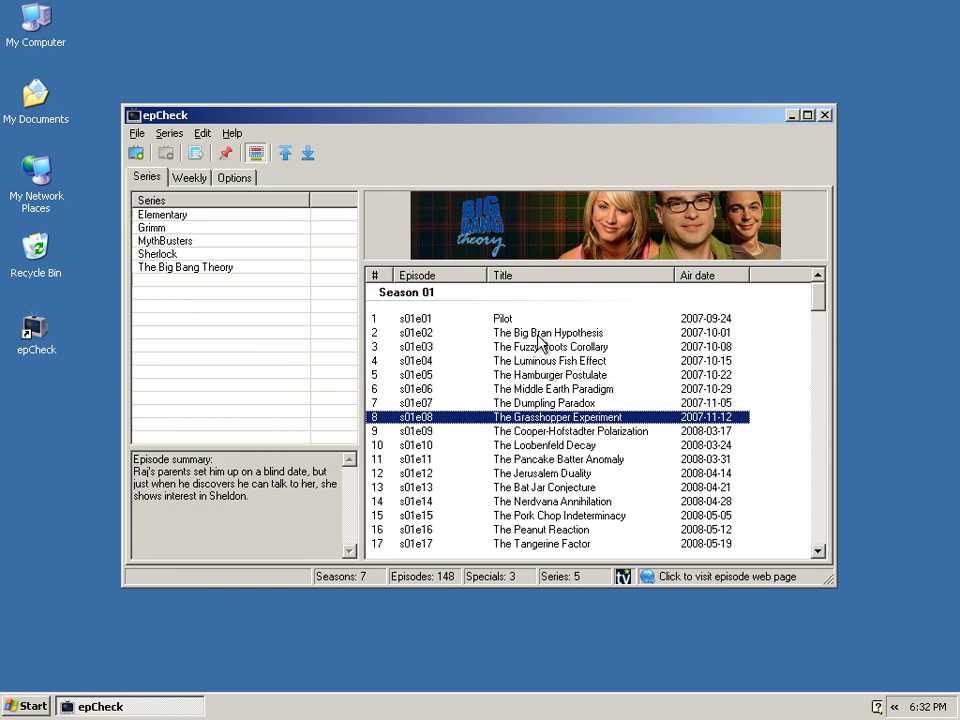
{"action": "left_click_drag", "start_coordinate": [262, 498], "coordinate": [114, 497]}
{"action": "left_click", "coordinate": [223, 516]}
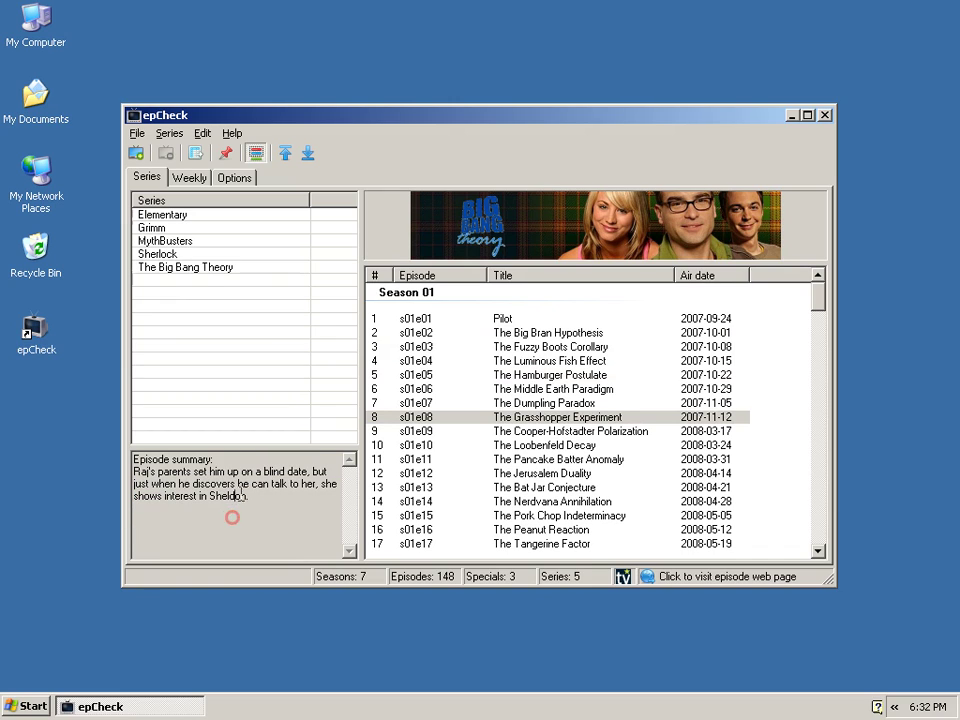
{"action": "left_click", "coordinate": [541, 431]}
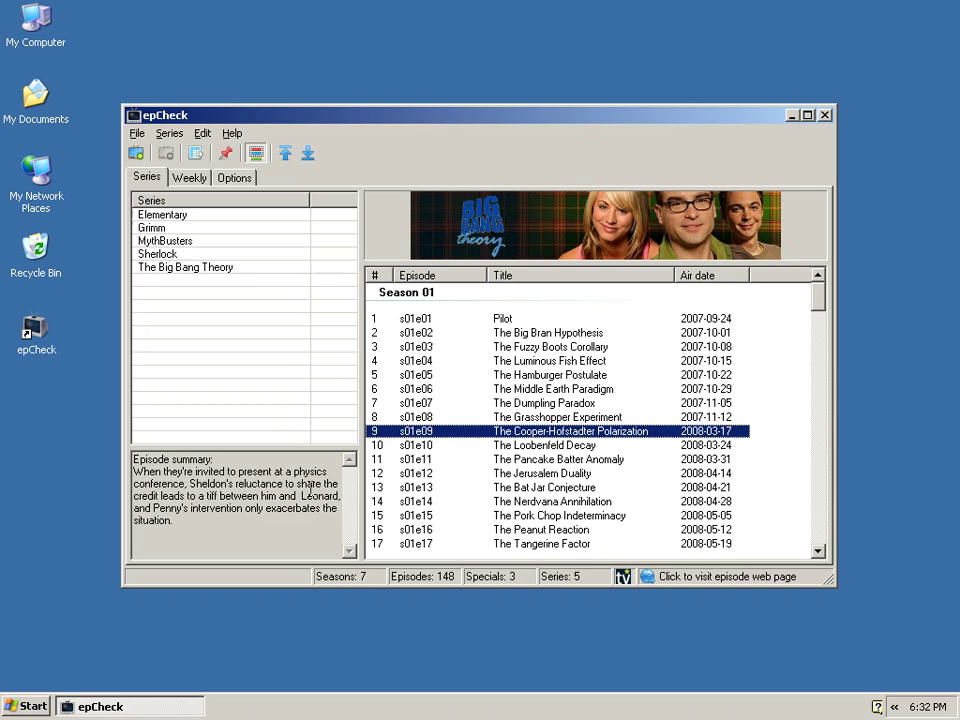
{"action": "left_click", "coordinate": [550, 445]}
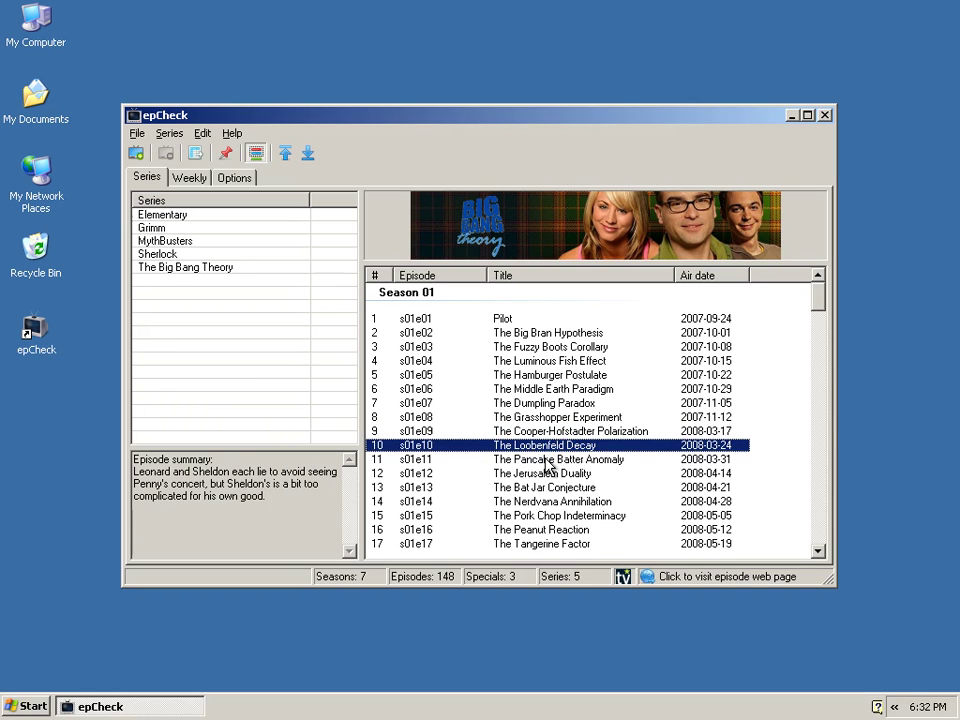
{"action": "left_click", "coordinate": [548, 461]}
{"action": "left_click", "coordinate": [548, 474]}
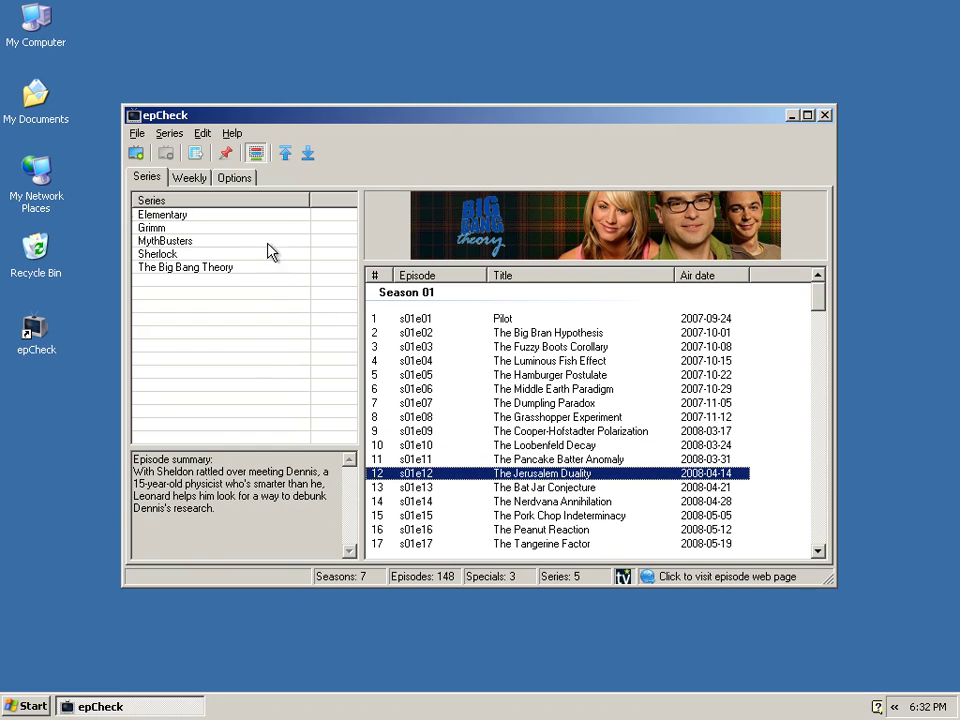
On the Weekly schedule, read The Empty Hearse, The Diabolical Kind and The Hesitation Ramification summaries.
{"action": "left_click", "coordinate": [192, 178]}
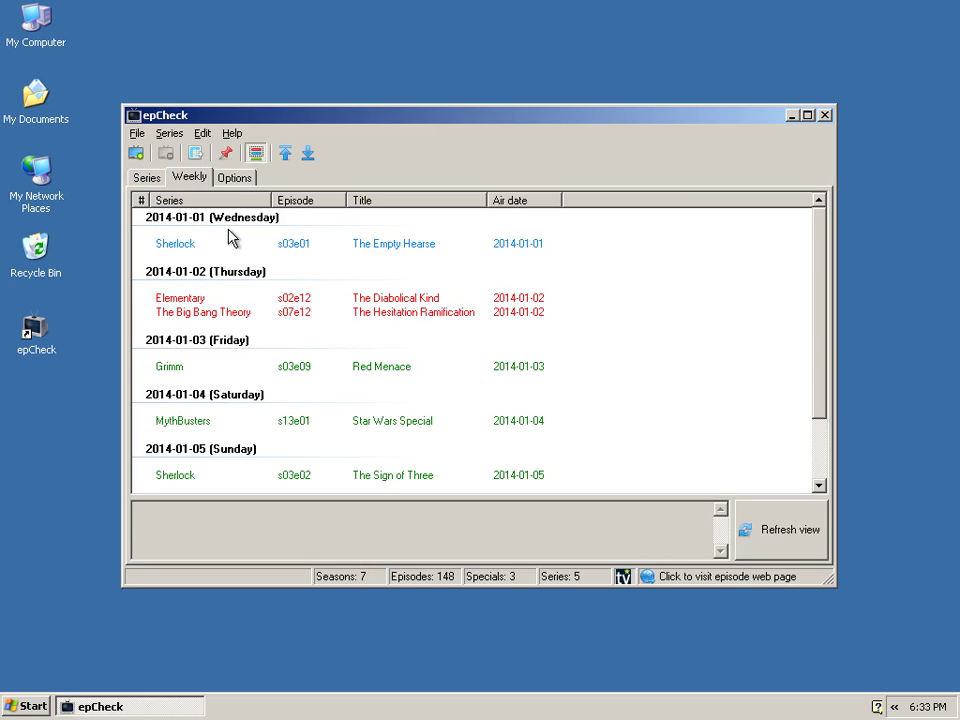
{"action": "left_click", "coordinate": [190, 244]}
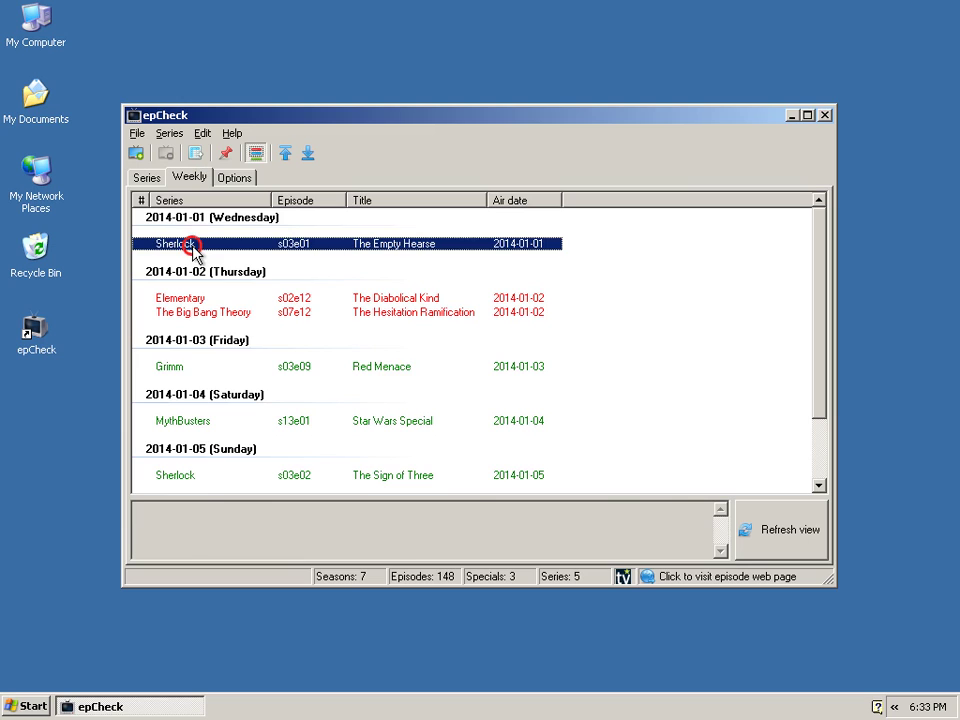
{"action": "left_click", "coordinate": [215, 298]}
{"action": "left_click", "coordinate": [499, 313]}
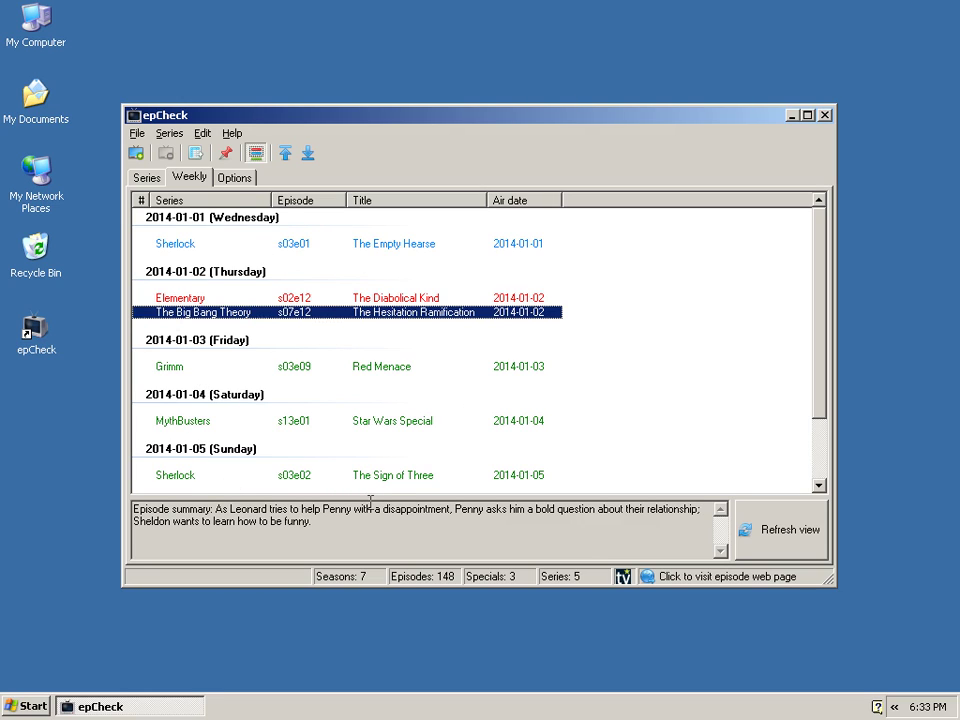
Set the future-episode colour to orange and check it on the Weekly schedule.
{"action": "left_click", "coordinate": [234, 177]}
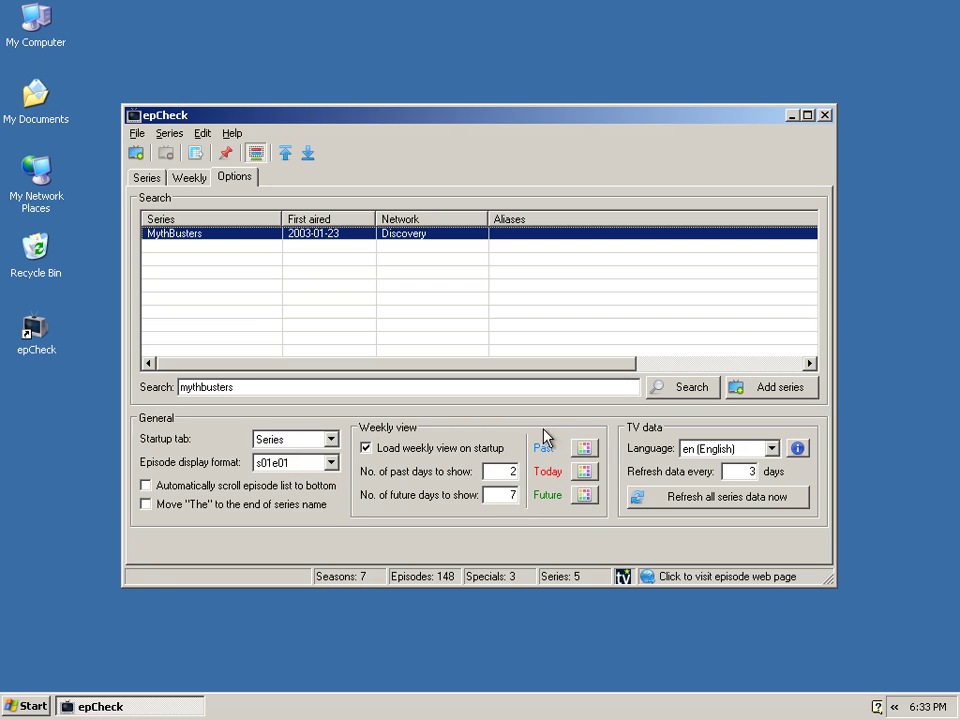
{"action": "left_click", "coordinate": [577, 499]}
{"action": "left_click", "coordinate": [170, 257]}
{"action": "left_click", "coordinate": [166, 426]}
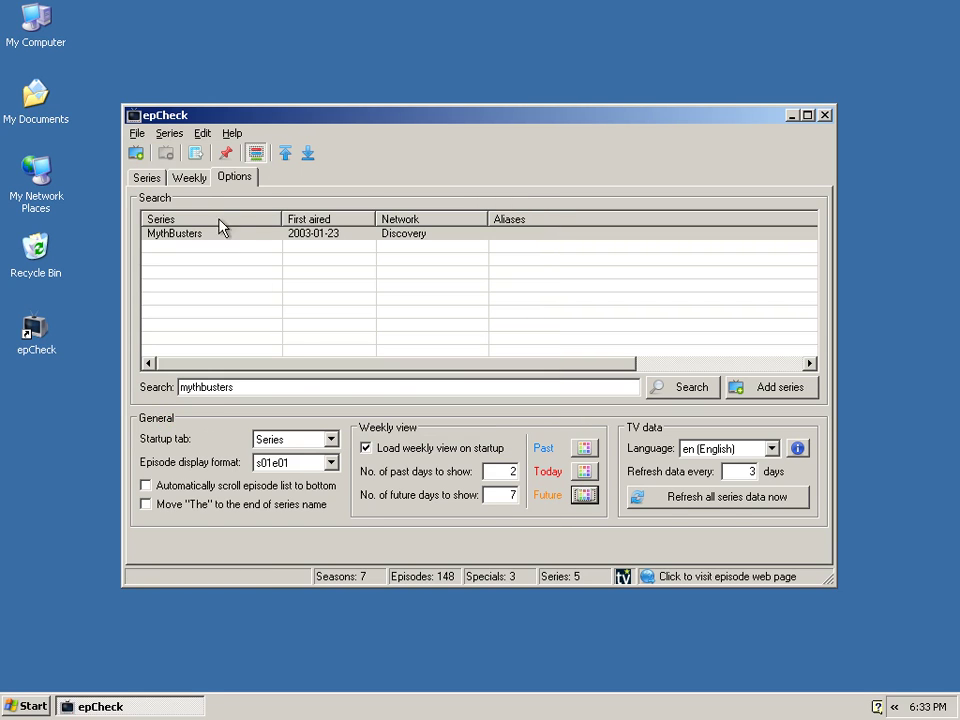
{"action": "left_click", "coordinate": [185, 177]}
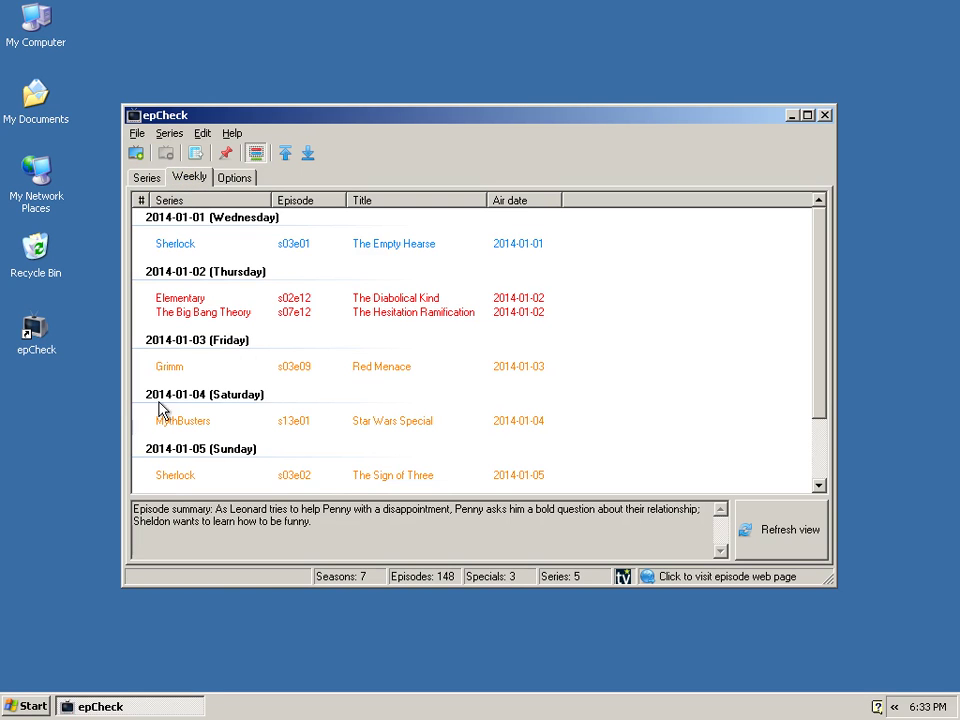
Change the future-episode colour back to dark green in Options.
{"action": "left_click", "coordinate": [233, 178]}
{"action": "left_click", "coordinate": [585, 494]}
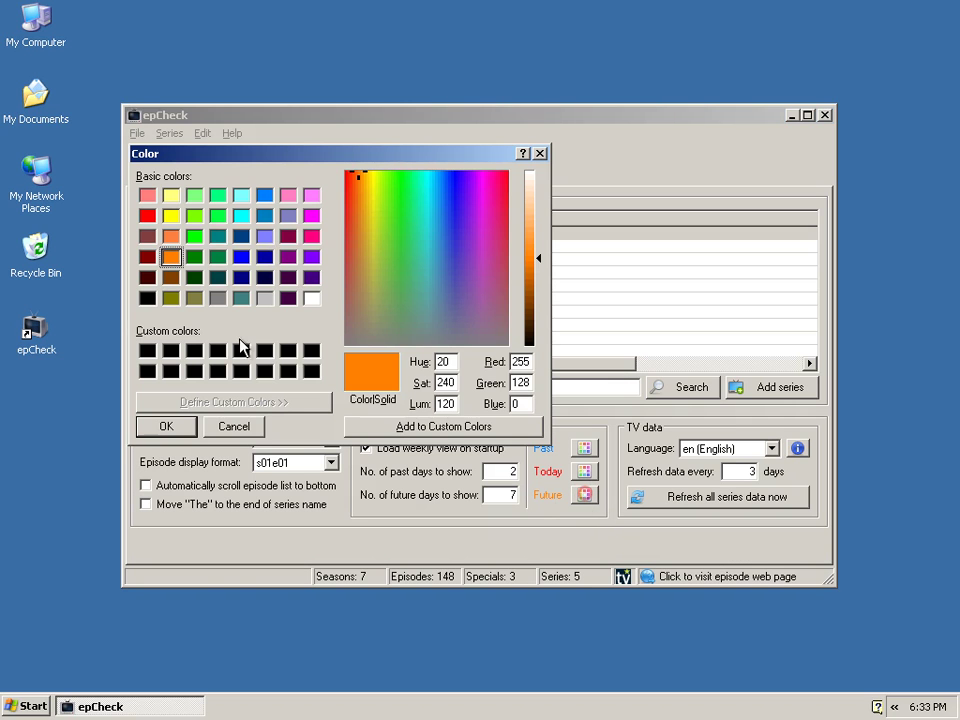
{"action": "left_click", "coordinate": [195, 258]}
{"action": "left_click", "coordinate": [166, 426]}
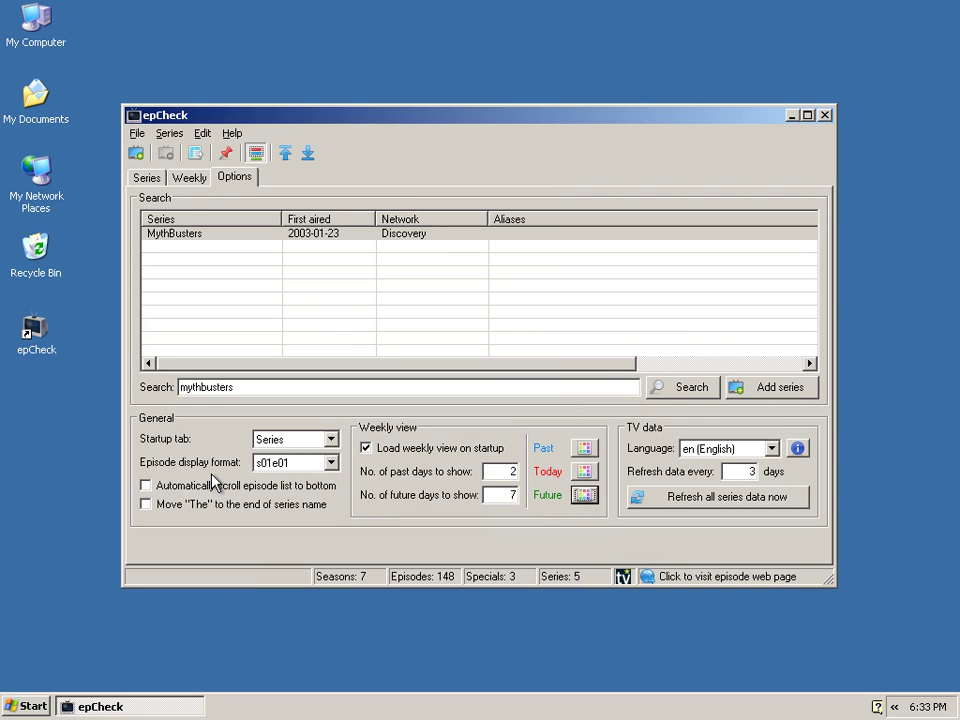
{"action": "left_click", "coordinate": [331, 439]}
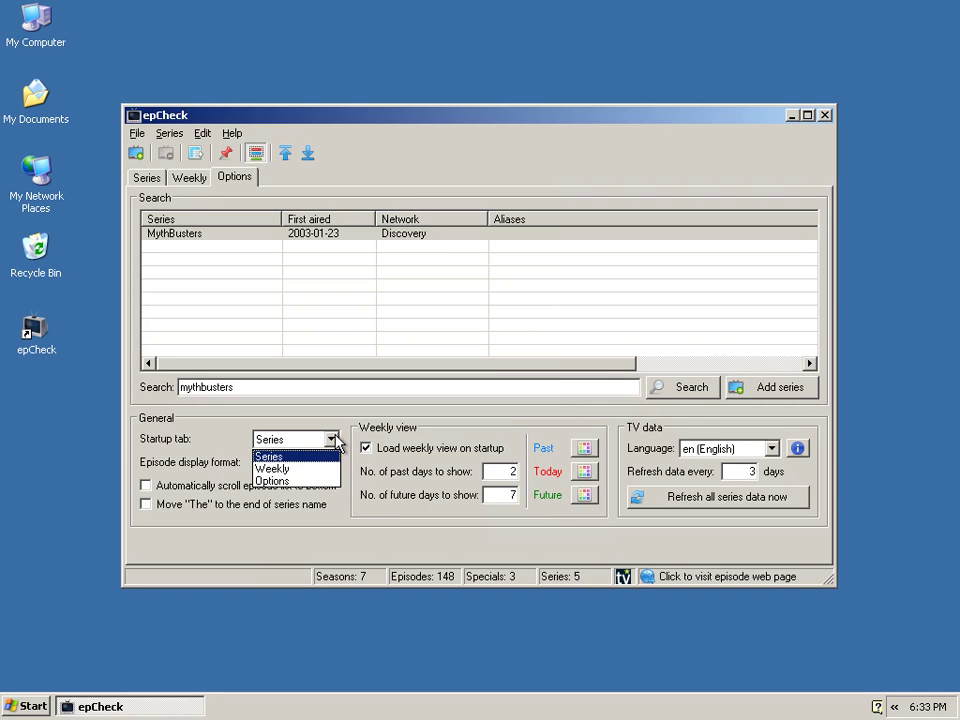
{"action": "left_click", "coordinate": [335, 438]}
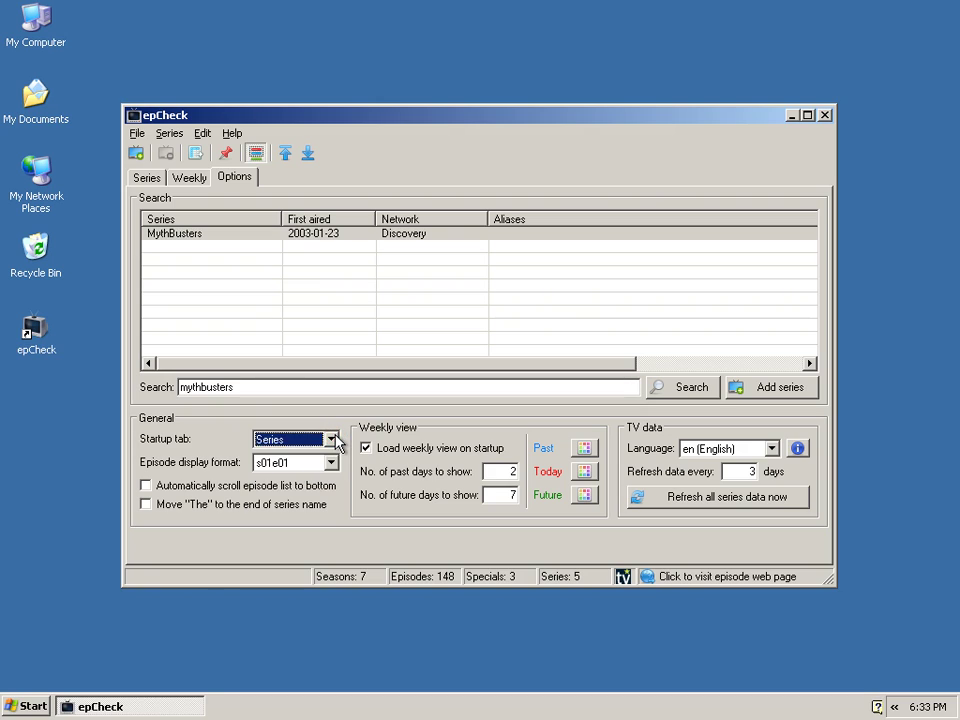
{"action": "left_click", "coordinate": [335, 440]}
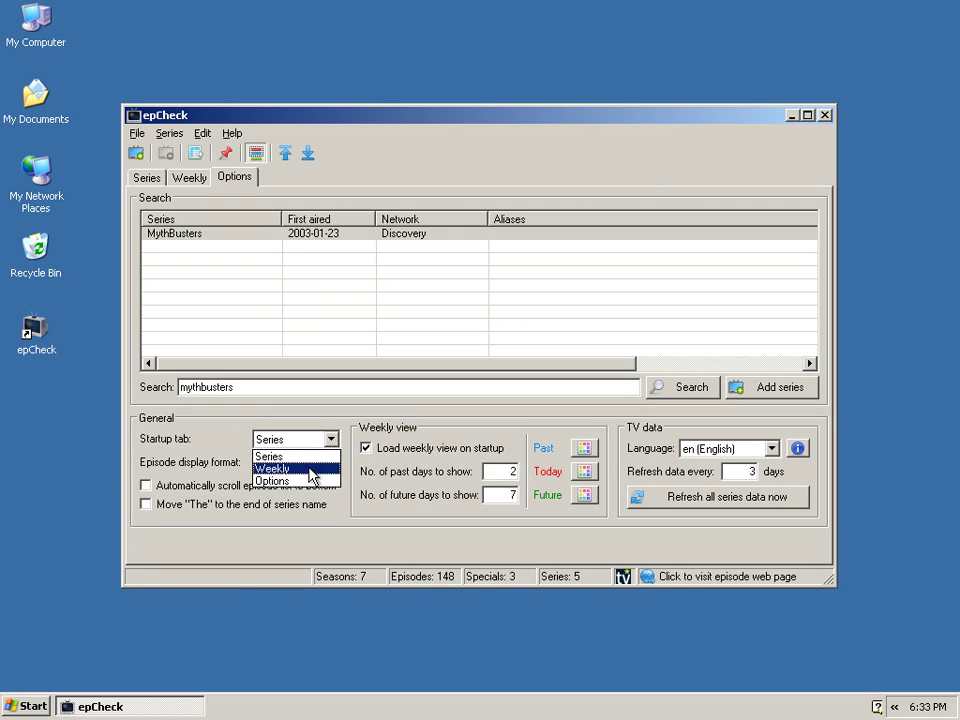
{"action": "left_click", "coordinate": [347, 424]}
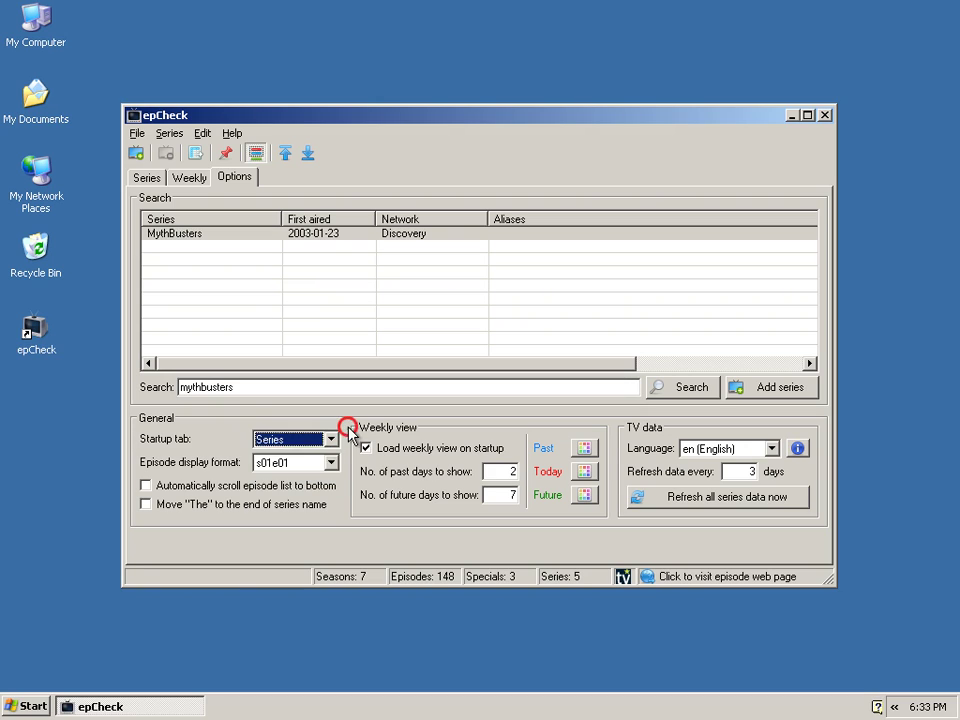
{"action": "left_click", "coordinate": [310, 462]}
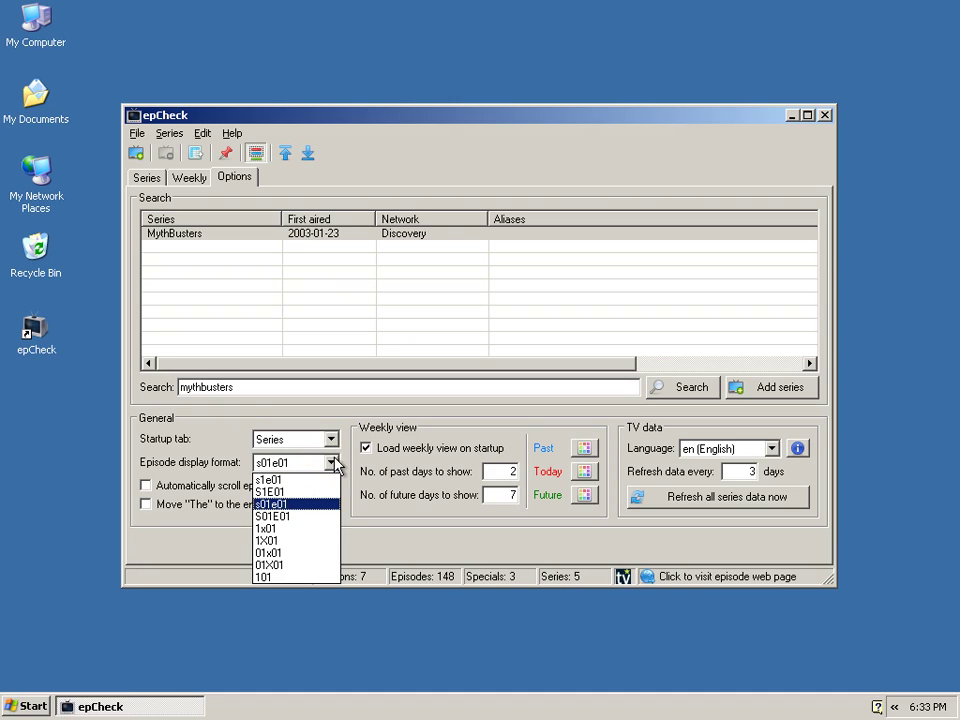
{"action": "left_click", "coordinate": [205, 462]}
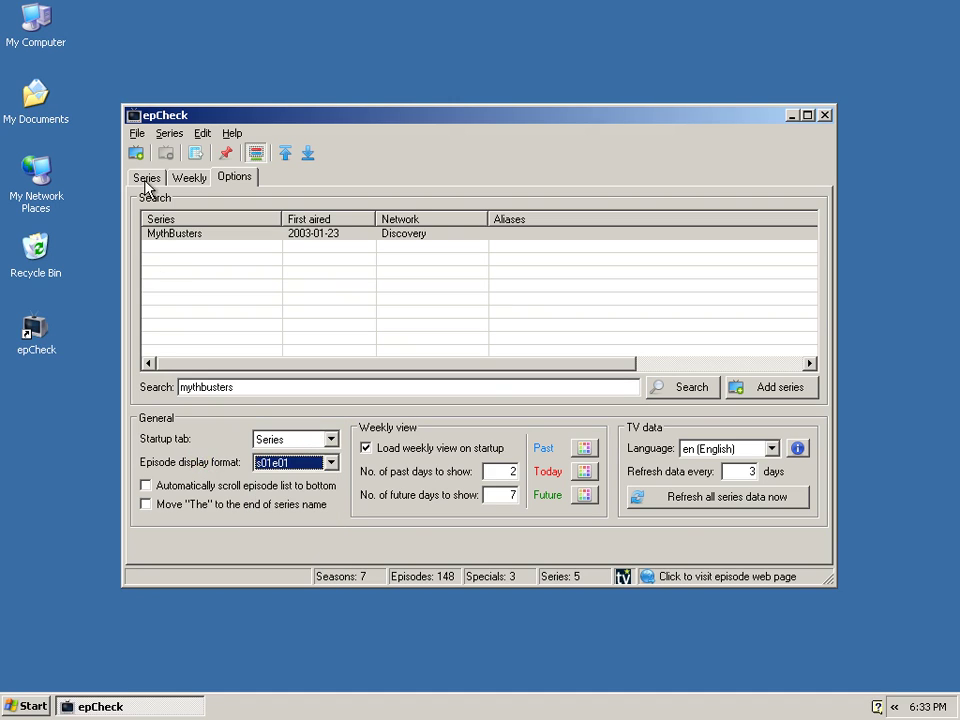
{"action": "left_click", "coordinate": [146, 178]}
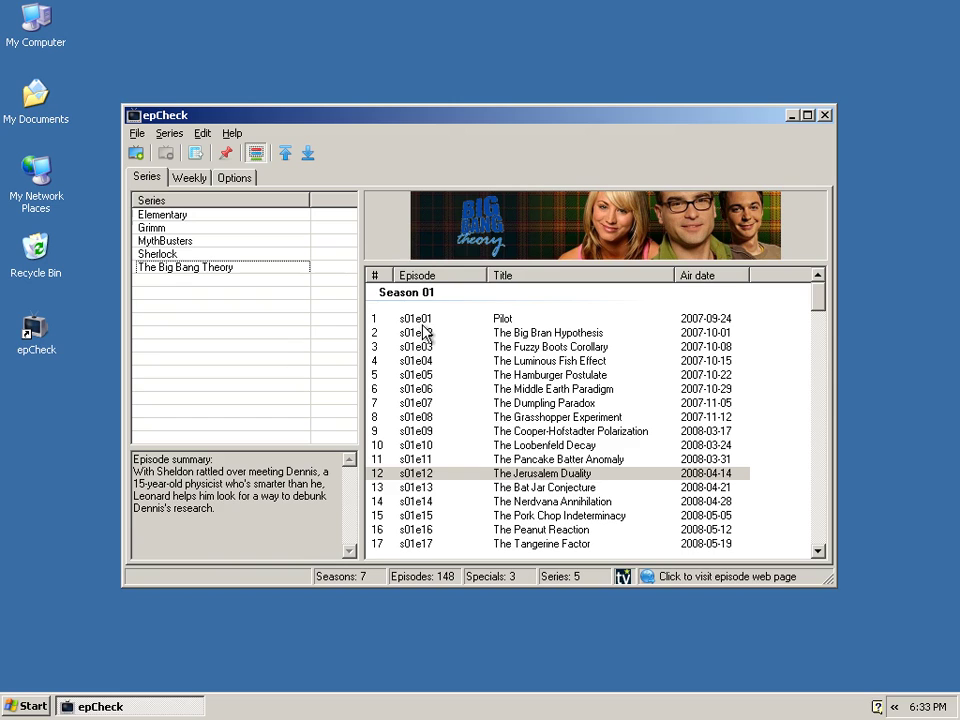
{"action": "left_click", "coordinate": [240, 179]}
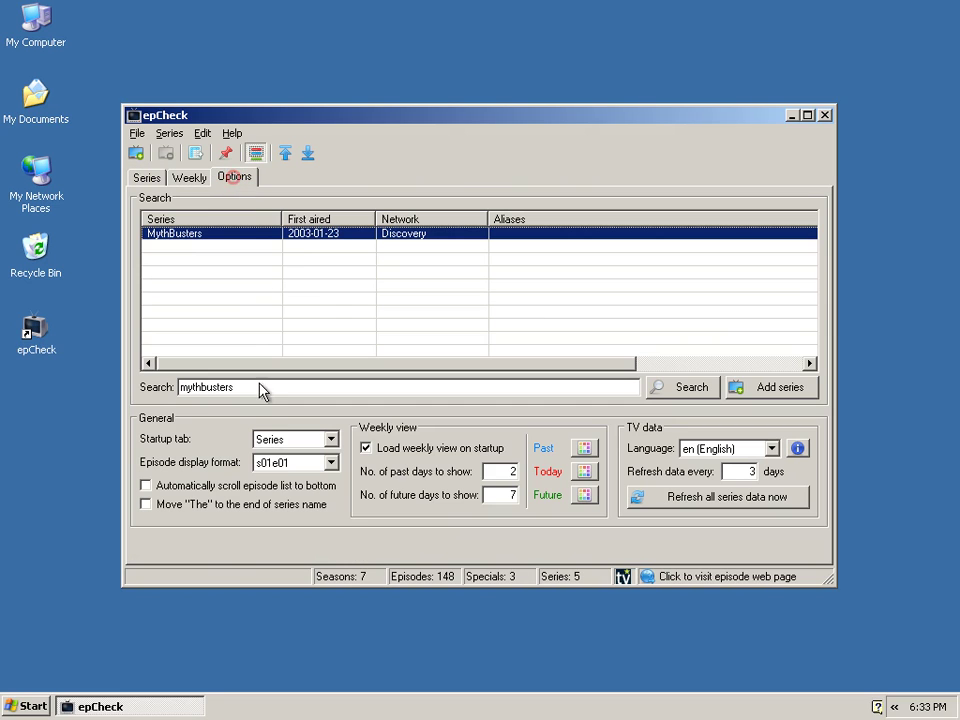
{"action": "left_click", "coordinate": [331, 463]}
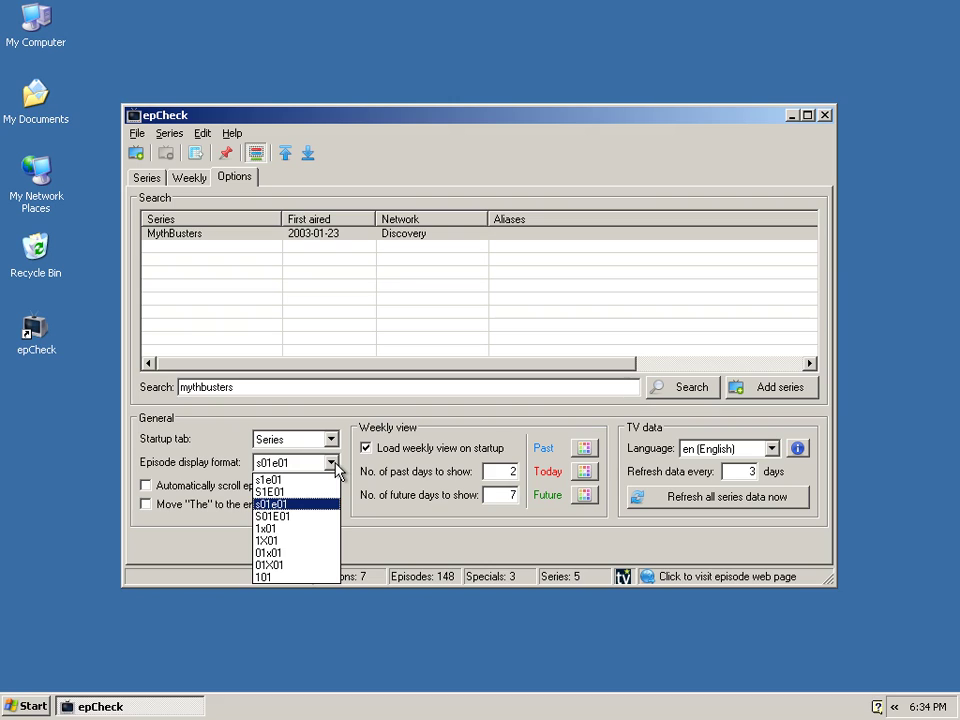
{"action": "left_click", "coordinate": [186, 459]}
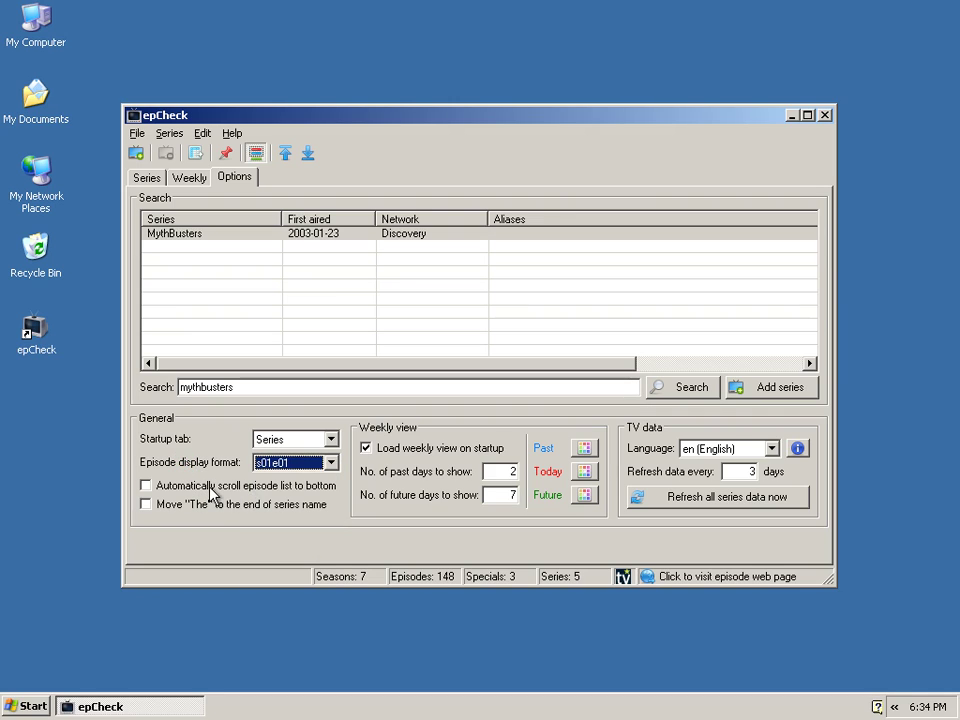
Enable 'Automatically scroll episode list to bottom' and verify it on Sherlock and The Big Bang Theory.
{"action": "left_click", "coordinate": [208, 486]}
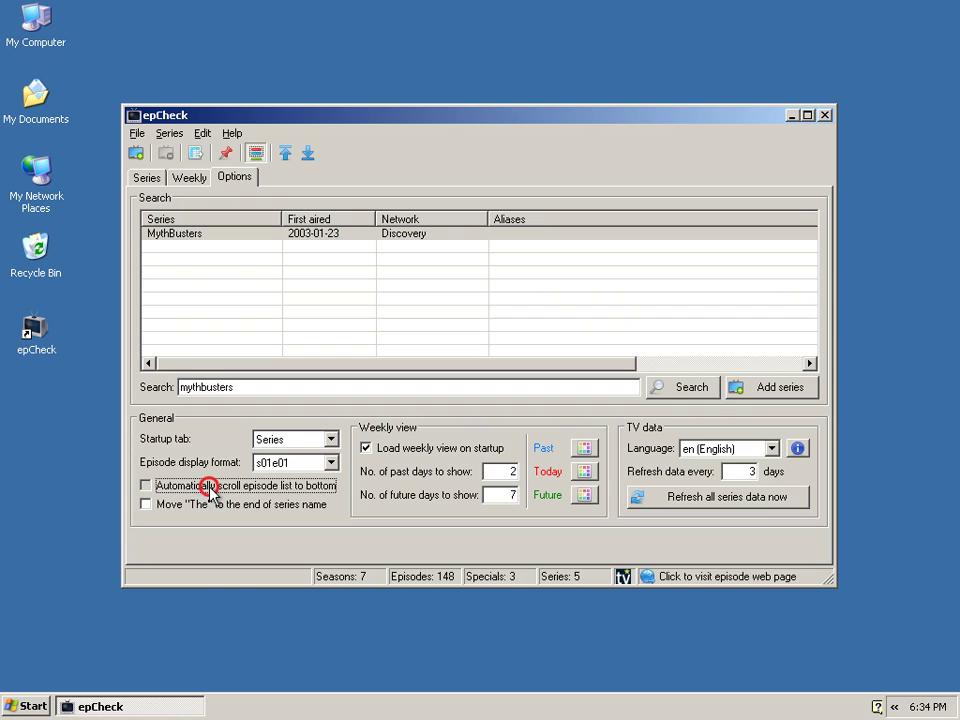
{"action": "left_click", "coordinate": [147, 178]}
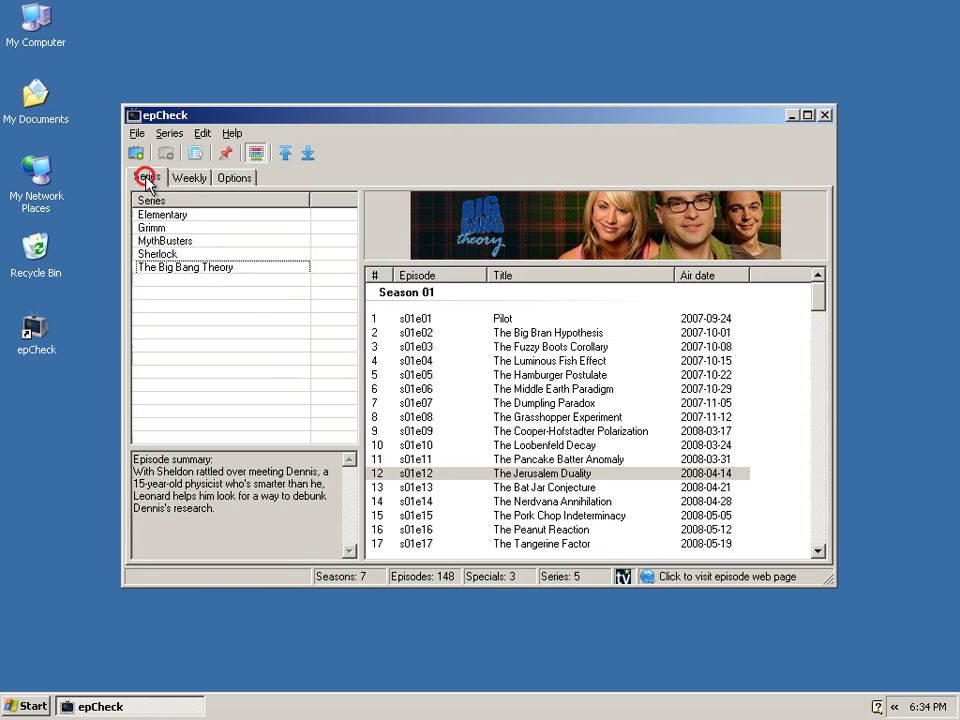
{"action": "left_click", "coordinate": [205, 255]}
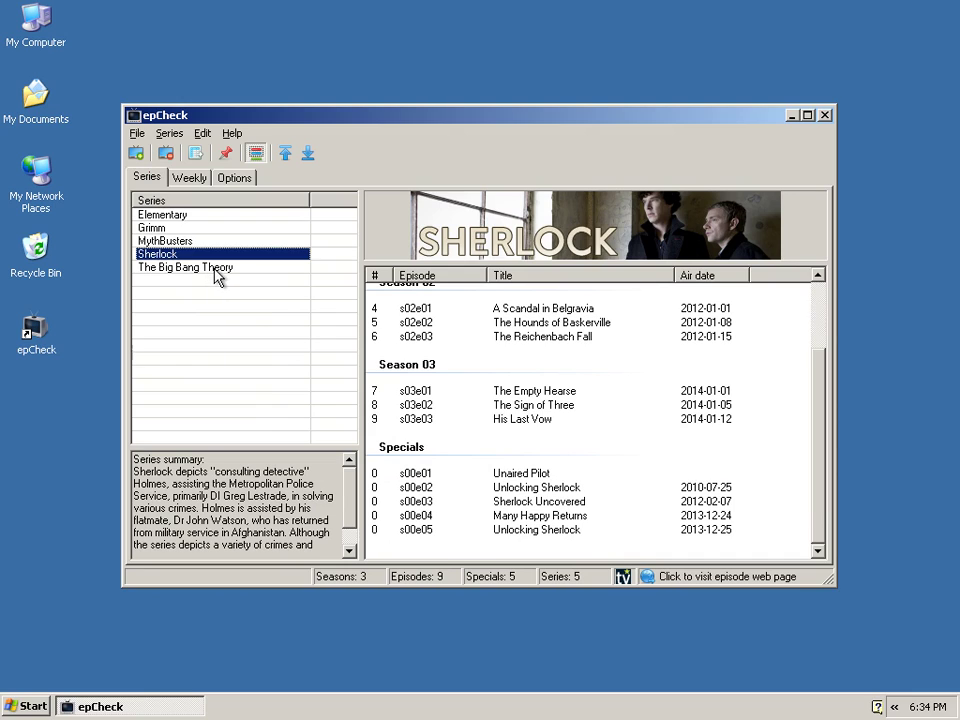
{"action": "left_click", "coordinate": [214, 268]}
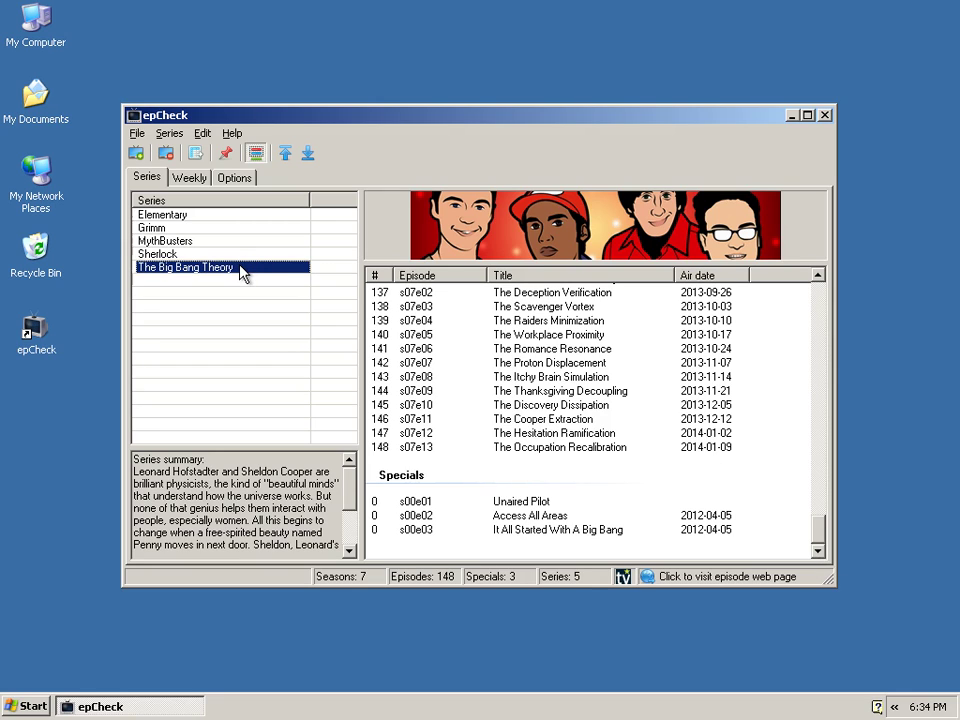
{"action": "left_click", "coordinate": [240, 182]}
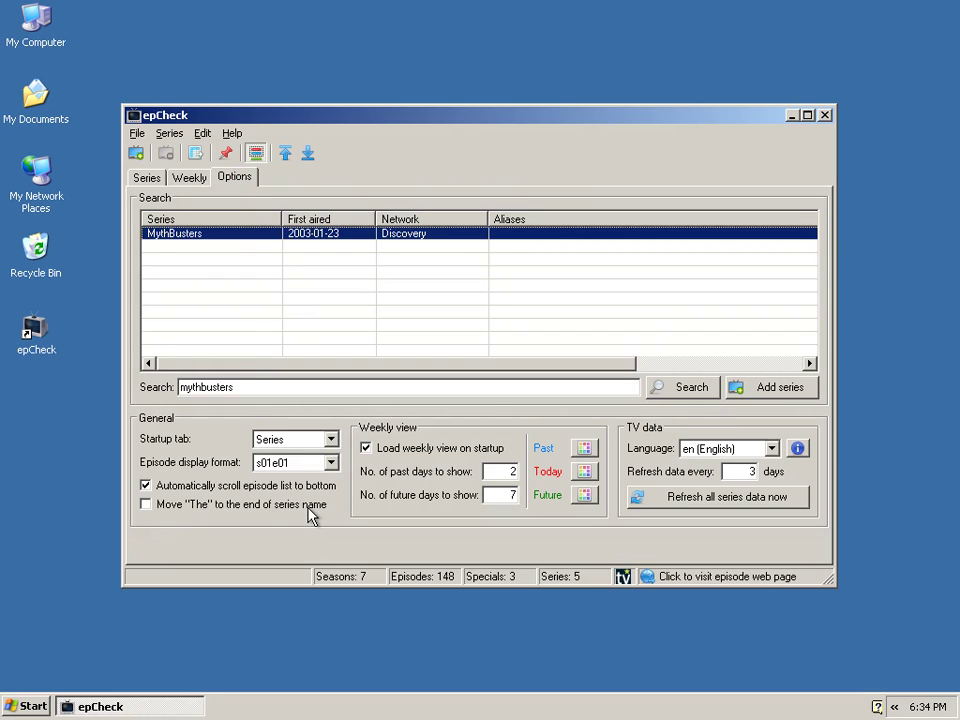
Delete The Big Bang Theory from the tracked series.
{"action": "left_click", "coordinate": [147, 177]}
{"action": "left_click", "coordinate": [200, 254]}
{"action": "right_click", "coordinate": [205, 265]}
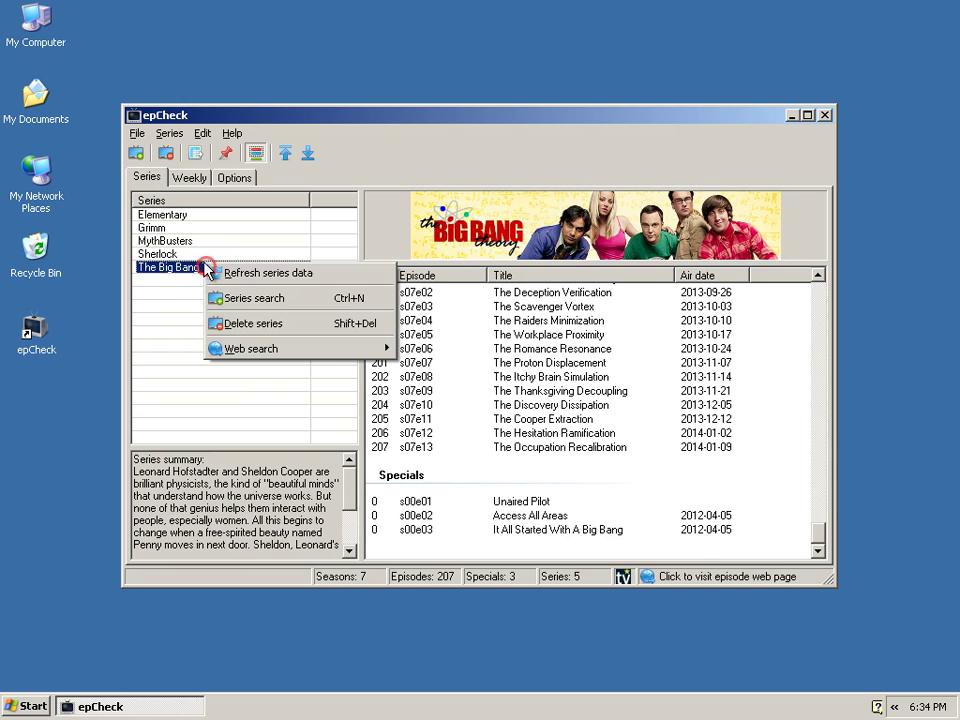
{"action": "left_click", "coordinate": [248, 324]}
{"action": "left_click", "coordinate": [447, 390]}
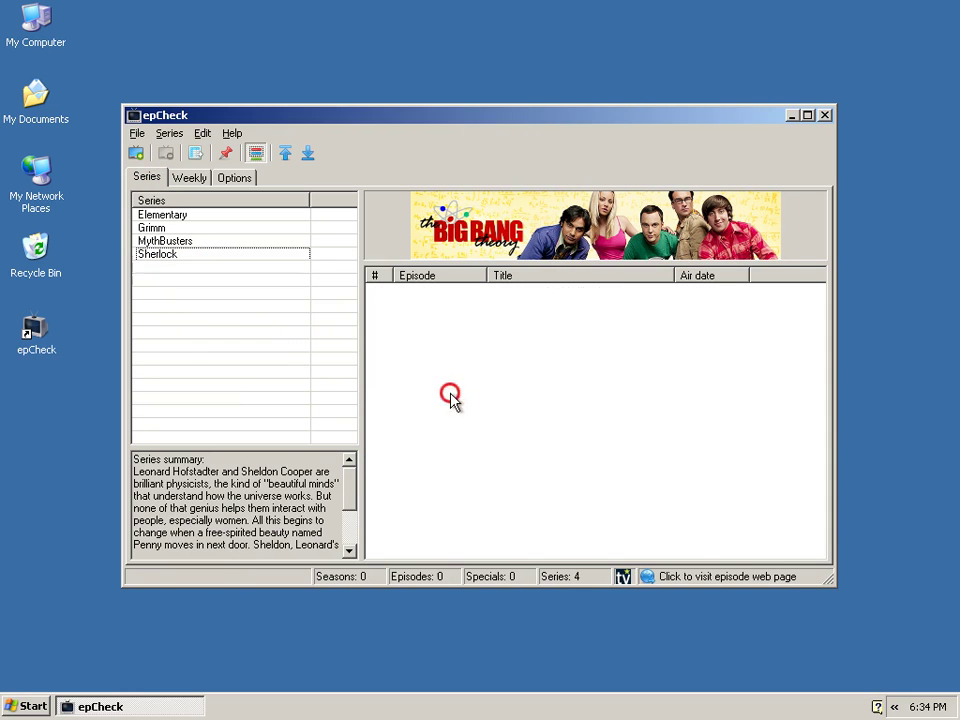
{"action": "left_click", "coordinate": [197, 241]}
{"action": "left_click", "coordinate": [197, 254]}
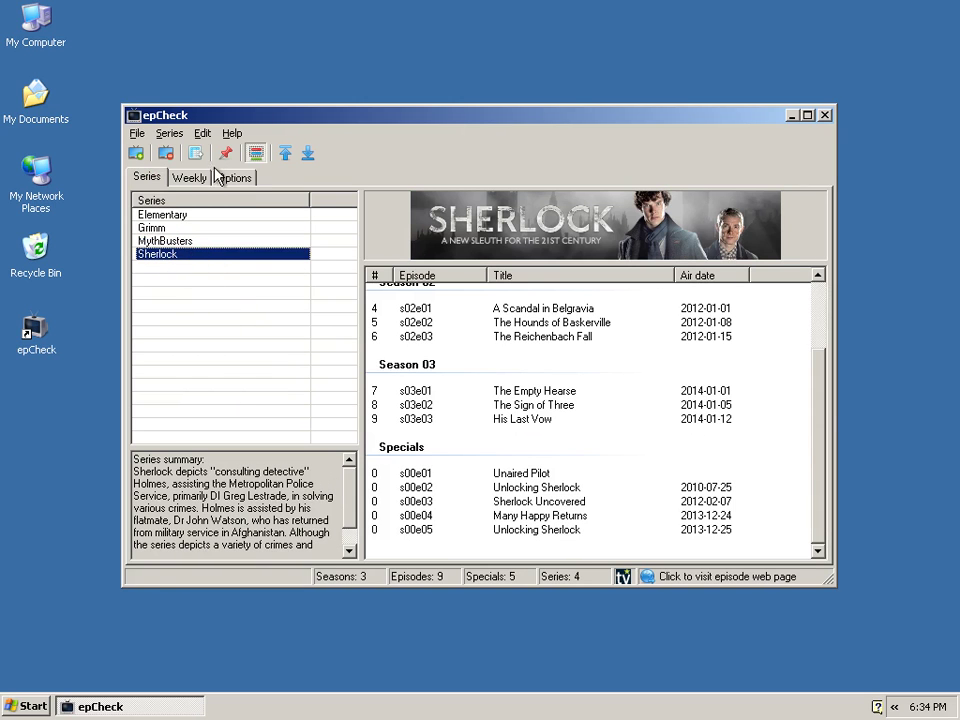
Enable Move 'The' to end and search again for Big Bang Theory.
{"action": "left_click", "coordinate": [235, 178]}
{"action": "left_click", "coordinate": [203, 505]}
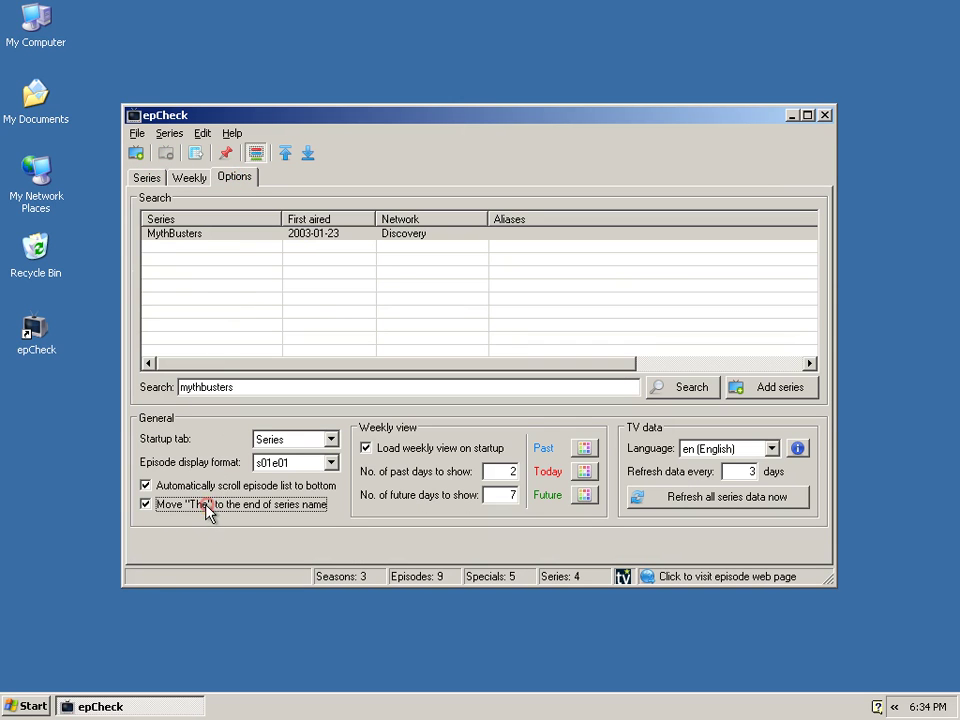
{"action": "double_click", "coordinate": [251, 386]}
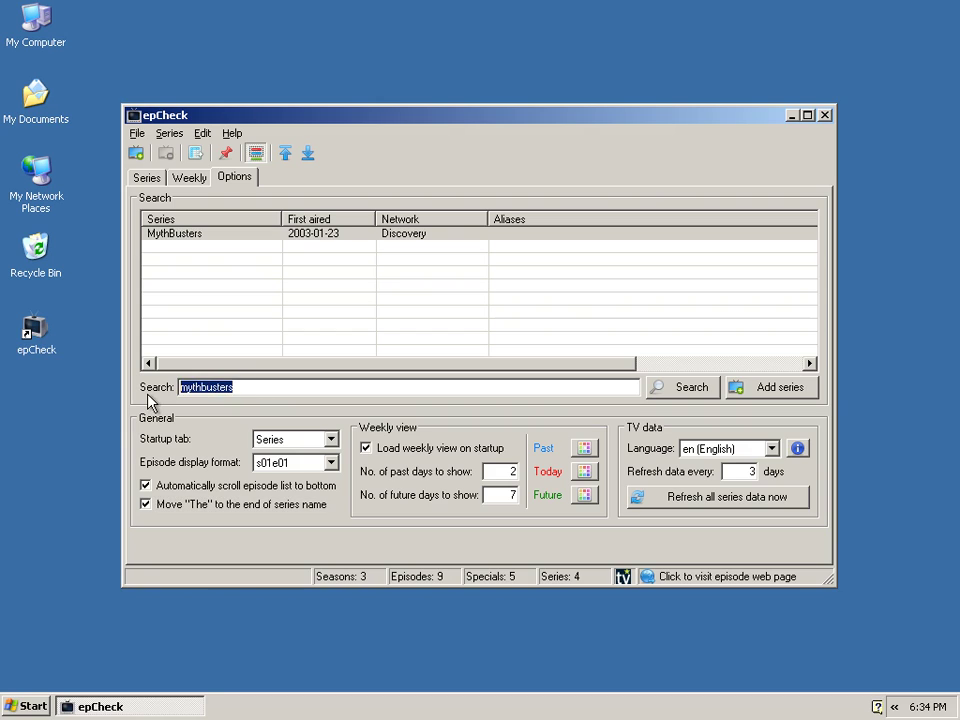
{"action": "type", "text": "big bang theory"}
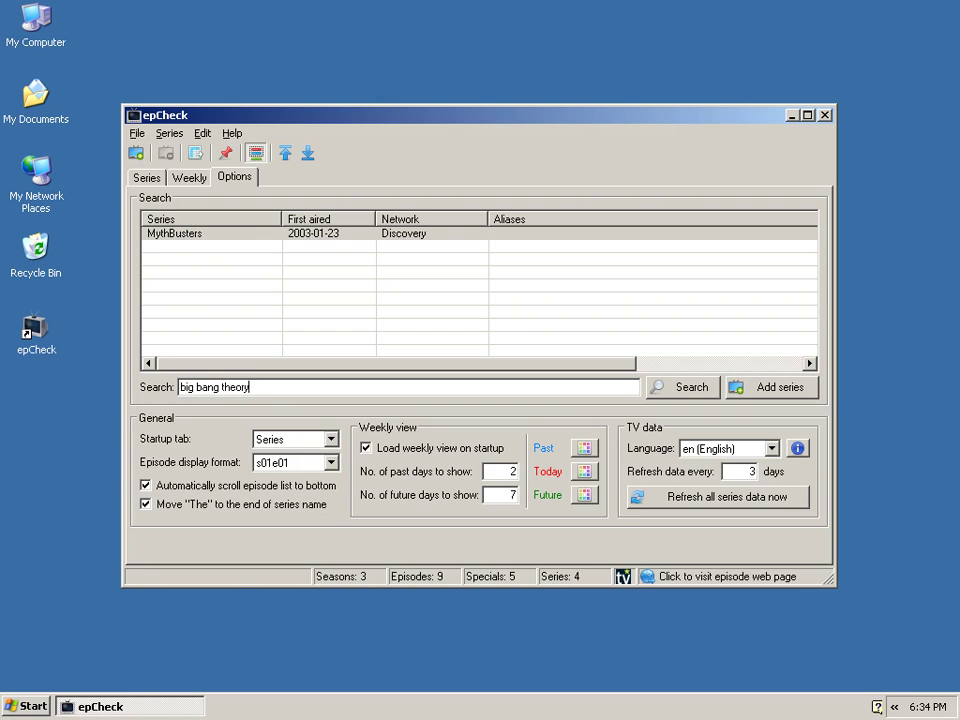
{"action": "key", "text": "Return"}
{"action": "key", "text": "Return"}
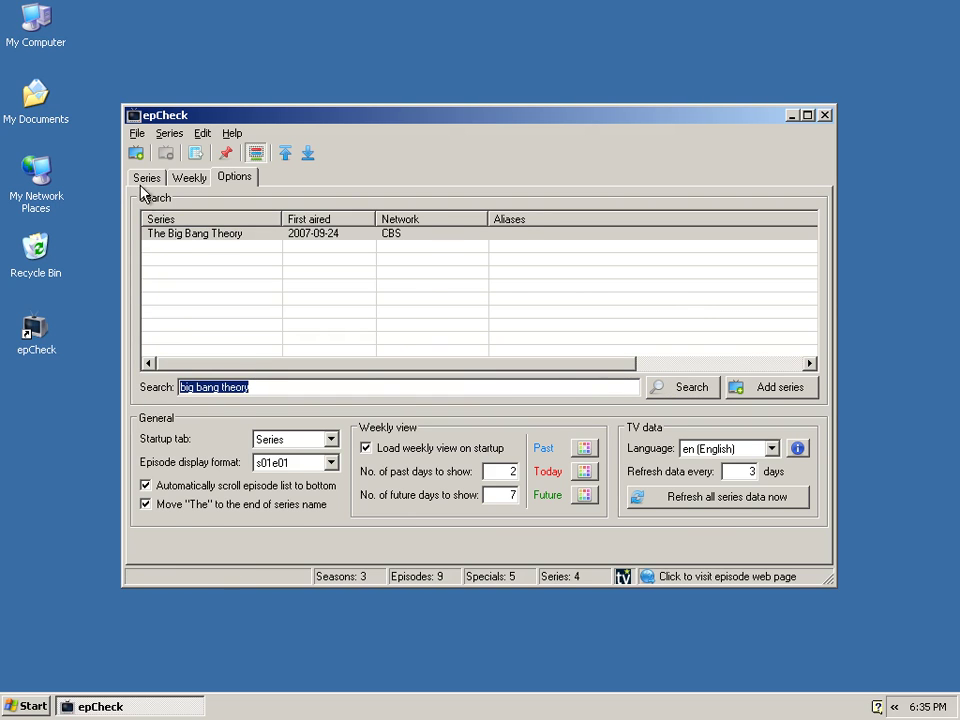
Confirm the Series list now shows 'Big Bang Theory, The', then return to Options.
{"action": "left_click", "coordinate": [146, 178]}
{"action": "left_click", "coordinate": [180, 227]}
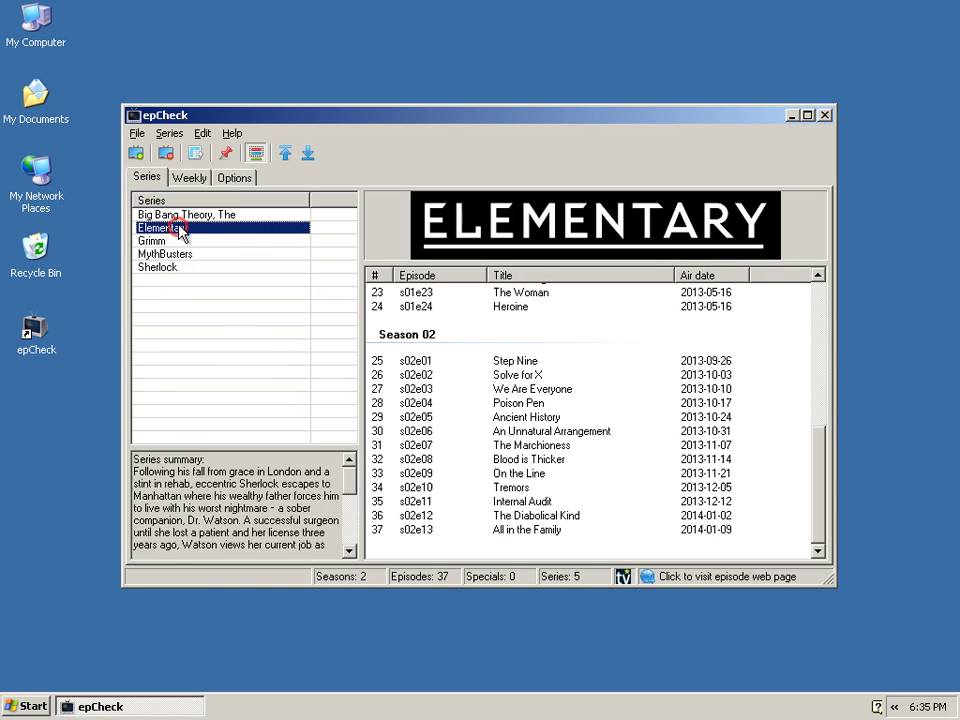
{"action": "left_click", "coordinate": [183, 216]}
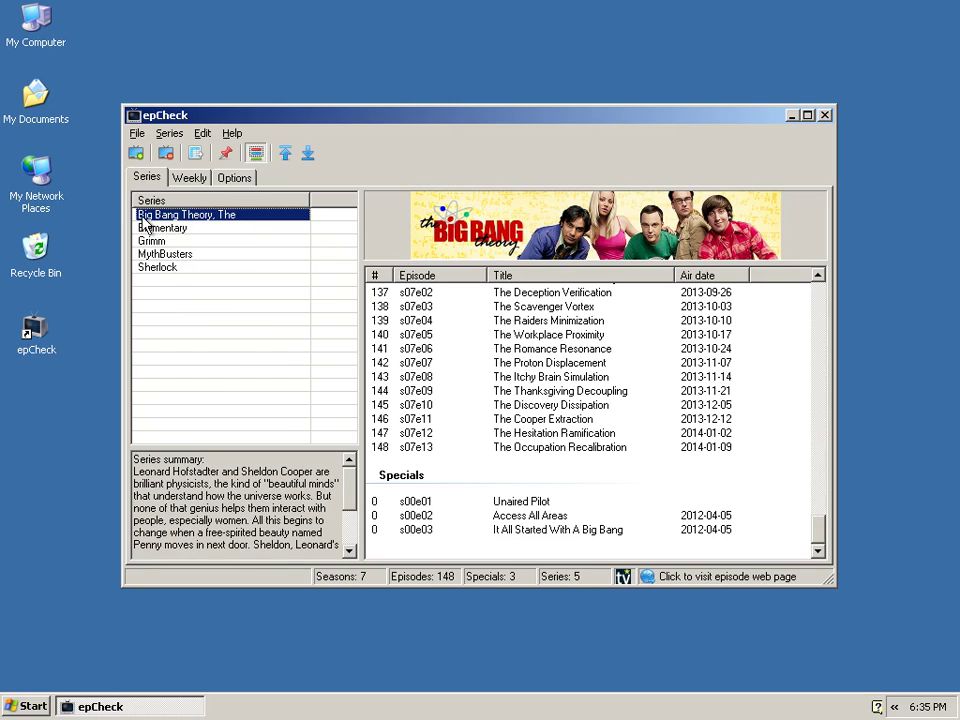
{"action": "left_click", "coordinate": [240, 179]}
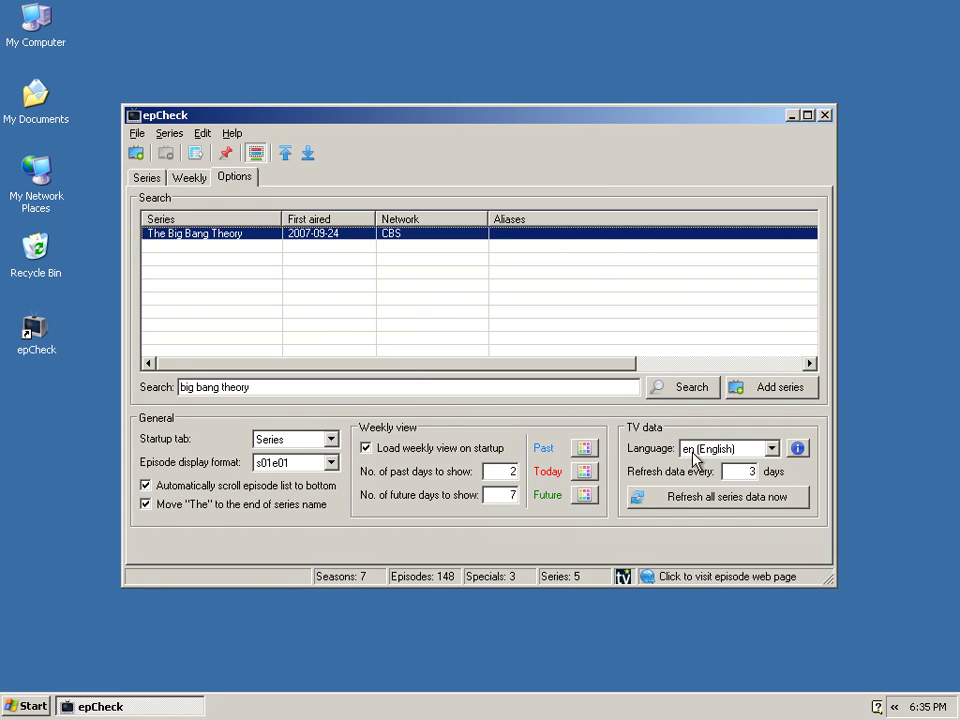
Keep the data language as English and acknowledge the language availability note.
{"action": "left_click", "coordinate": [773, 449]}
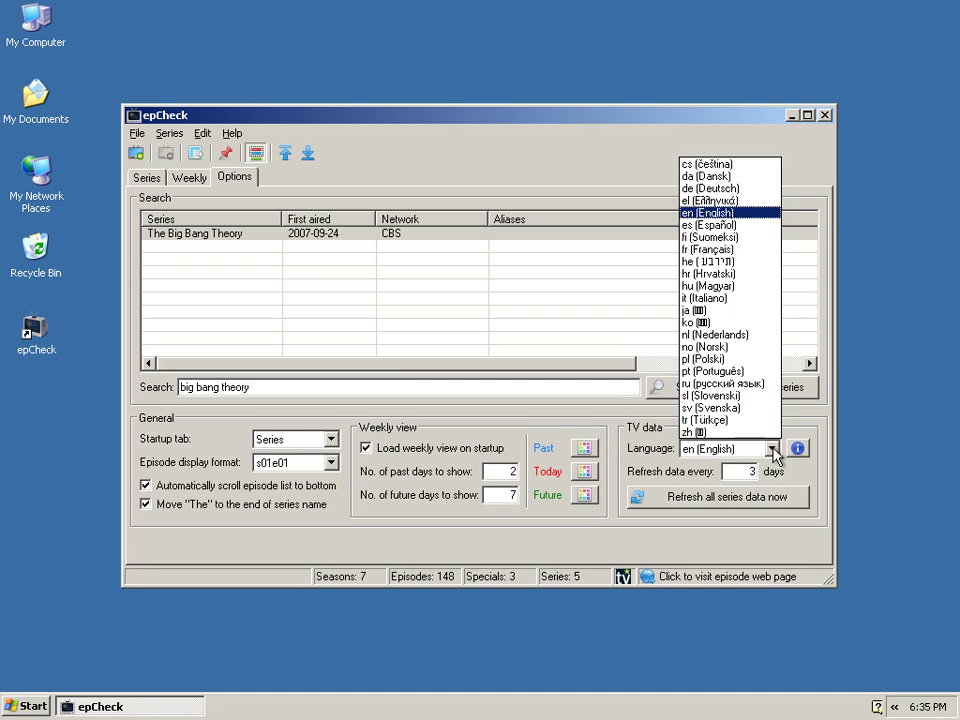
{"action": "left_click", "coordinate": [797, 448]}
{"action": "left_click", "coordinate": [797, 448]}
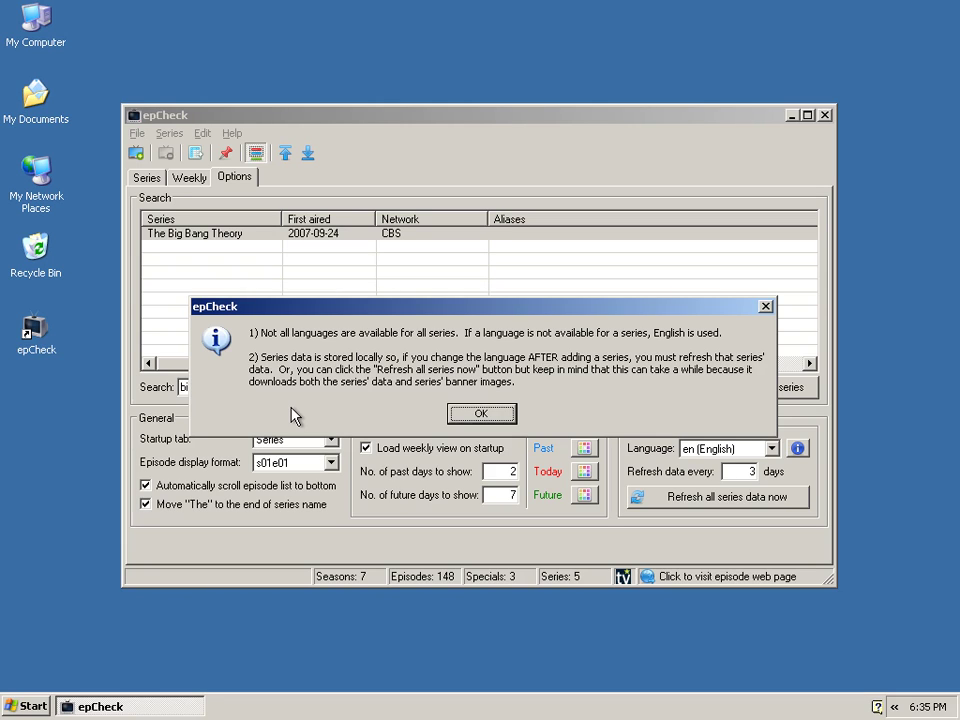
{"action": "left_click", "coordinate": [498, 416]}
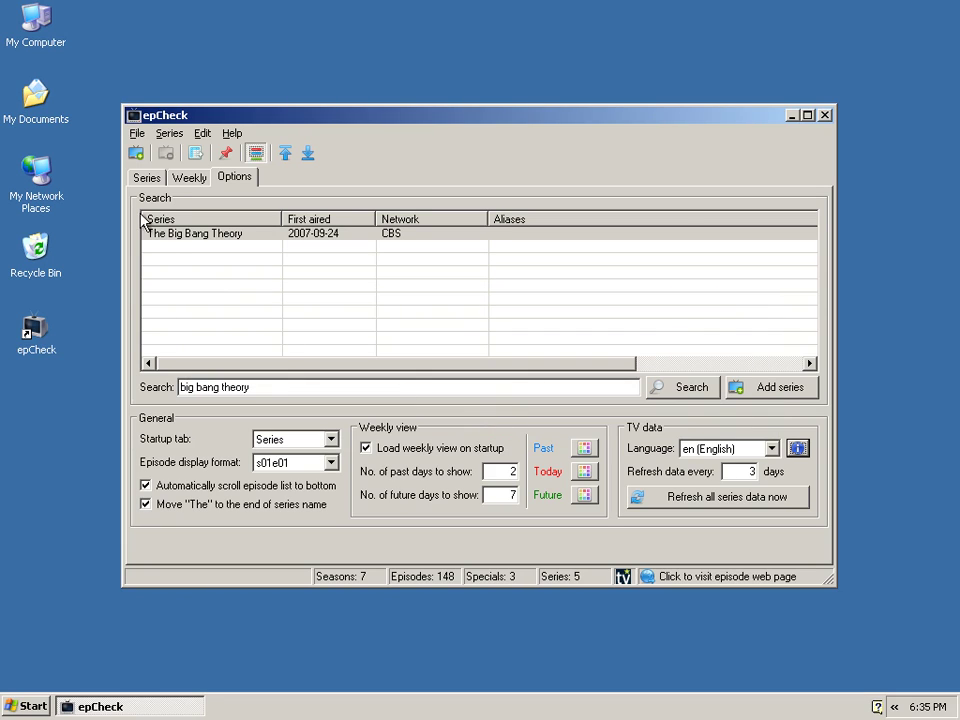
Check the Big Bang Theory, The series actions, then refresh data for all tracked series.
{"action": "left_click", "coordinate": [149, 183]}
{"action": "right_click", "coordinate": [184, 218]}
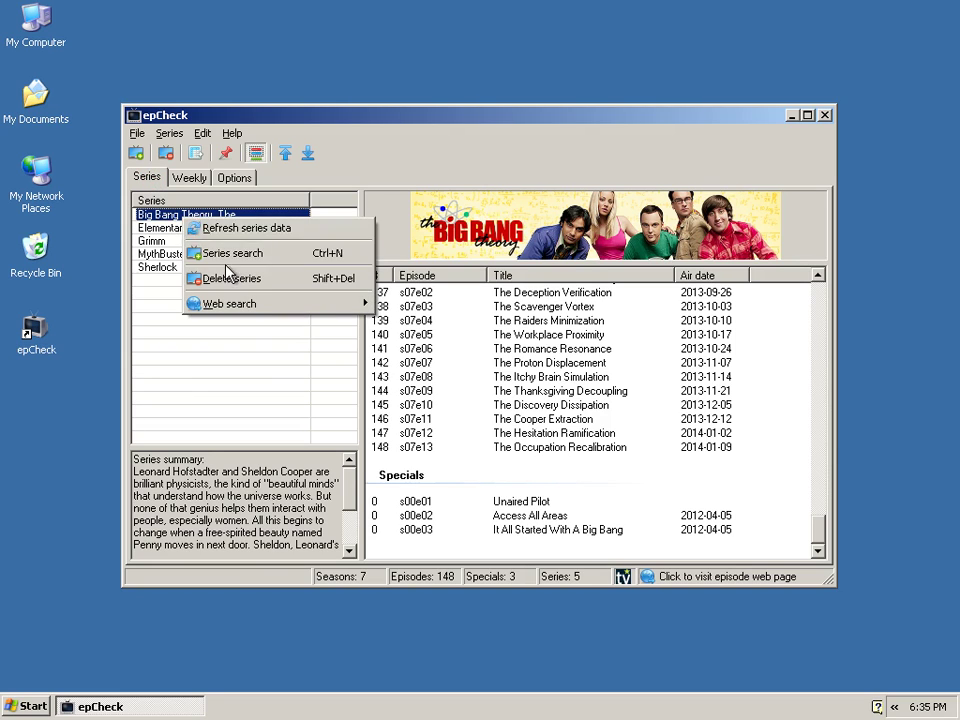
{"action": "left_click", "coordinate": [369, 167]}
{"action": "left_click", "coordinate": [238, 179]}
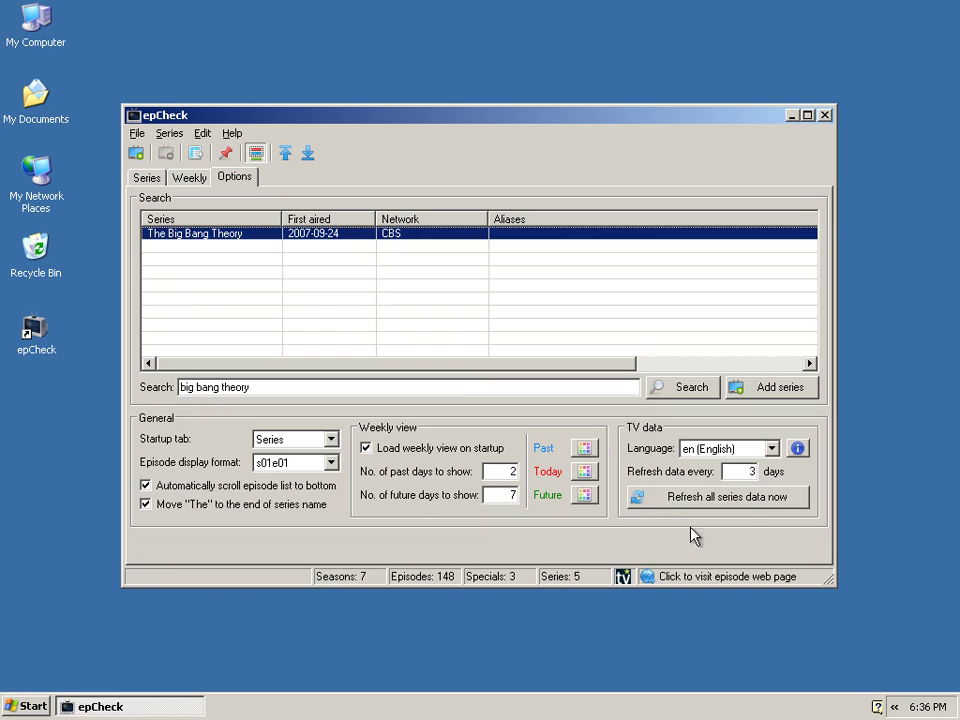
{"action": "left_click", "coordinate": [670, 500]}
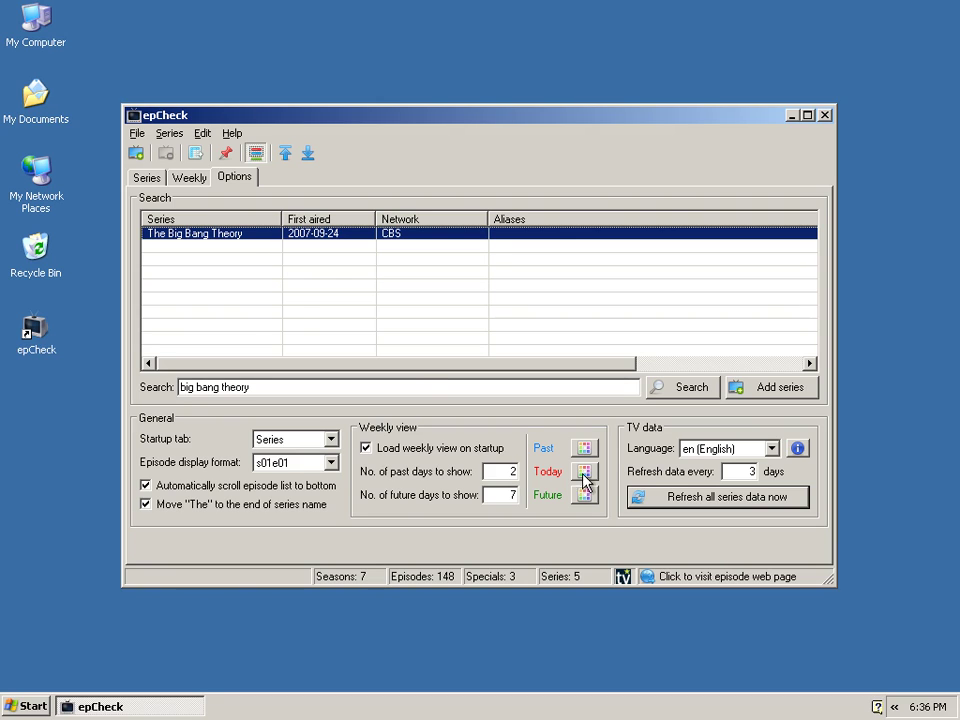
Turn Always on top on, then back off.
{"action": "left_click", "coordinate": [225, 161]}
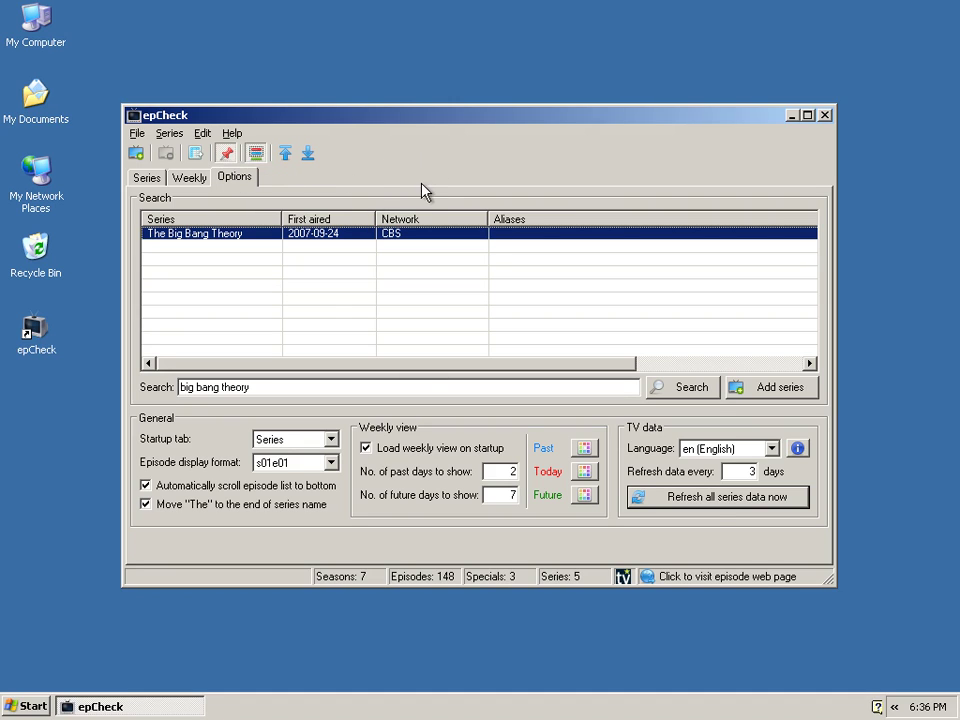
{"action": "left_click", "coordinate": [225, 154]}
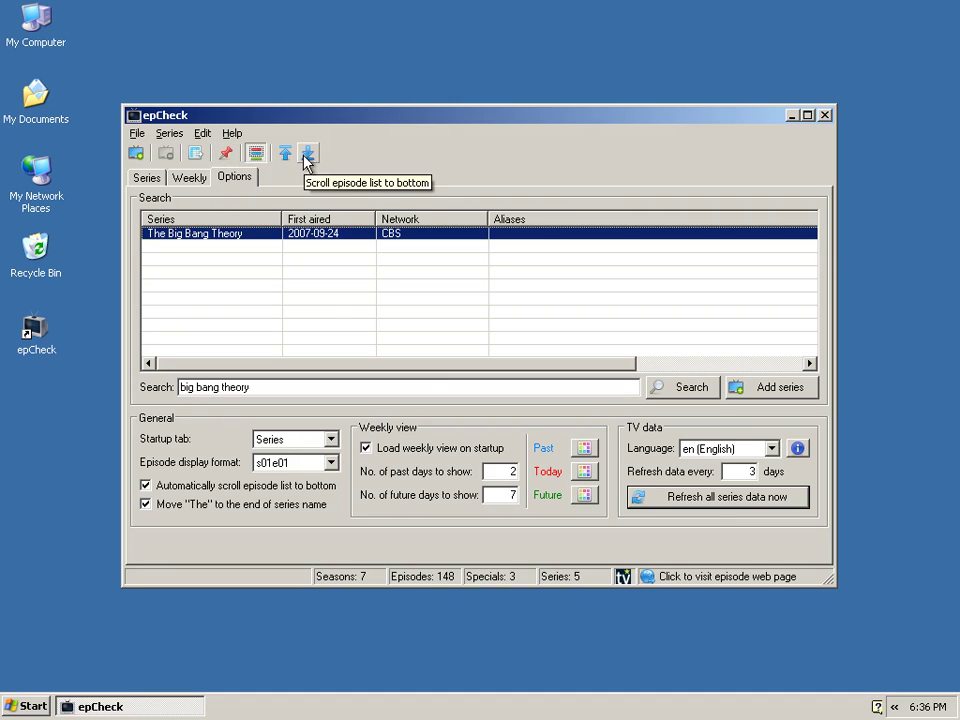
{"action": "left_click", "coordinate": [150, 178]}
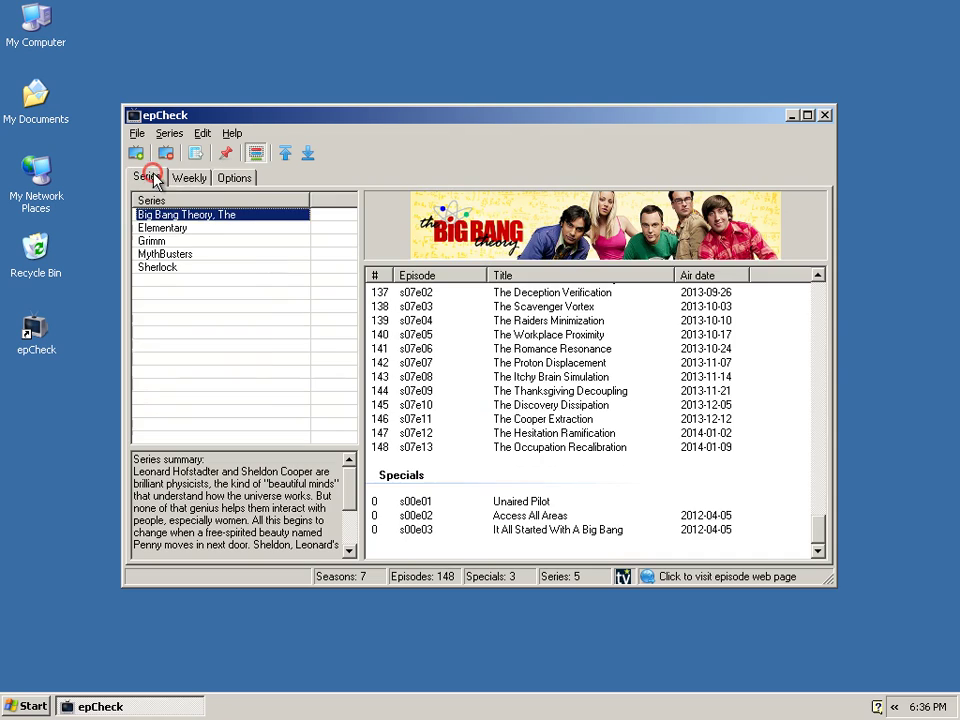
Jump through the Big Bang Theory episode list, view The Cooper Extraction, and scroll back to Season 01.
{"action": "left_click", "coordinate": [285, 153]}
{"action": "left_click", "coordinate": [308, 157]}
{"action": "left_click", "coordinate": [501, 419]}
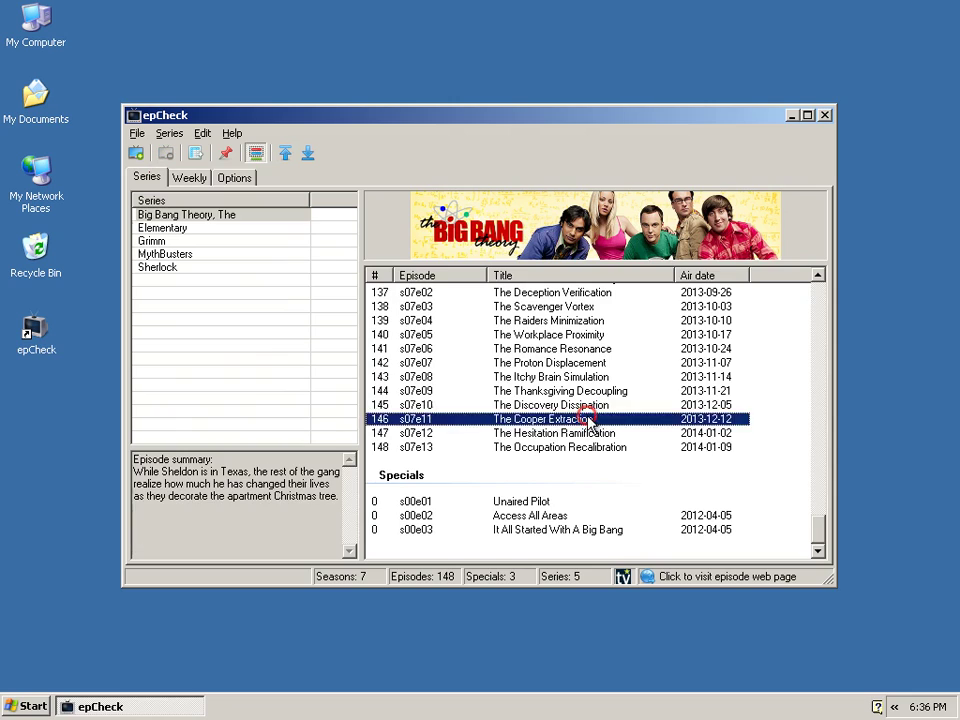
{"action": "scroll", "coordinate": [575, 425], "scroll_direction": "up", "scroll_amount": 6}
{"action": "scroll", "coordinate": [586, 420], "scroll_direction": "up", "scroll_amount": 20}
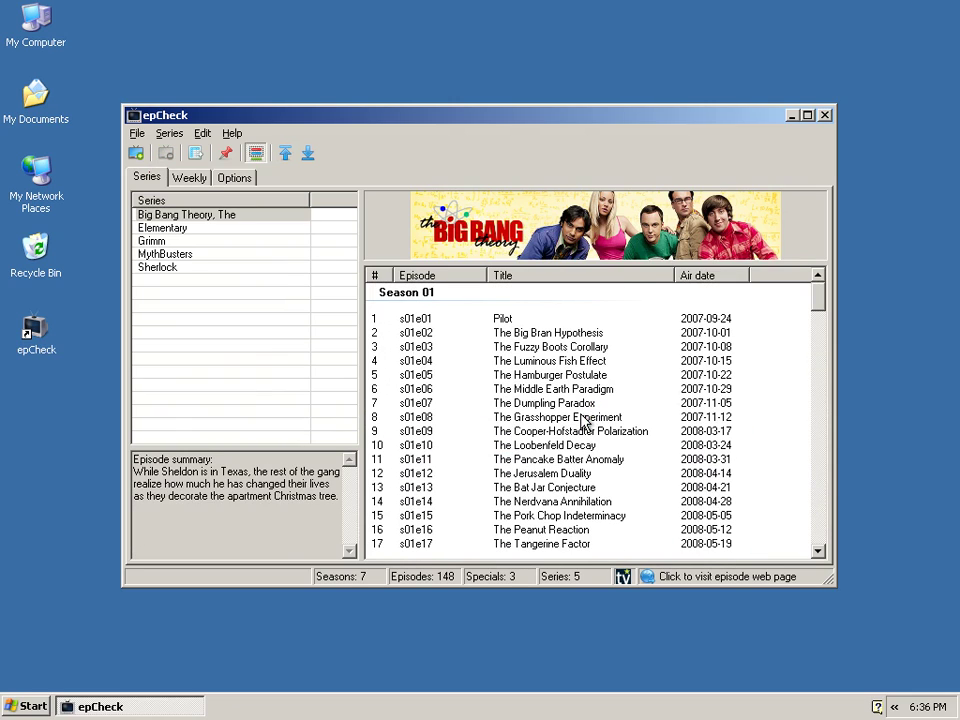